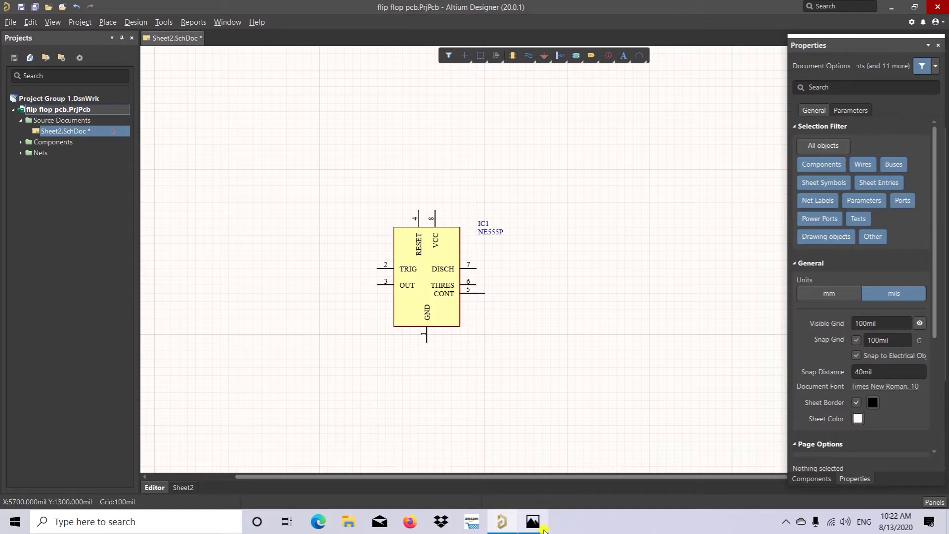
Check the 555 timer reference circuit and search the Miscellaneous Devices library for "res"
left_click(544, 526)
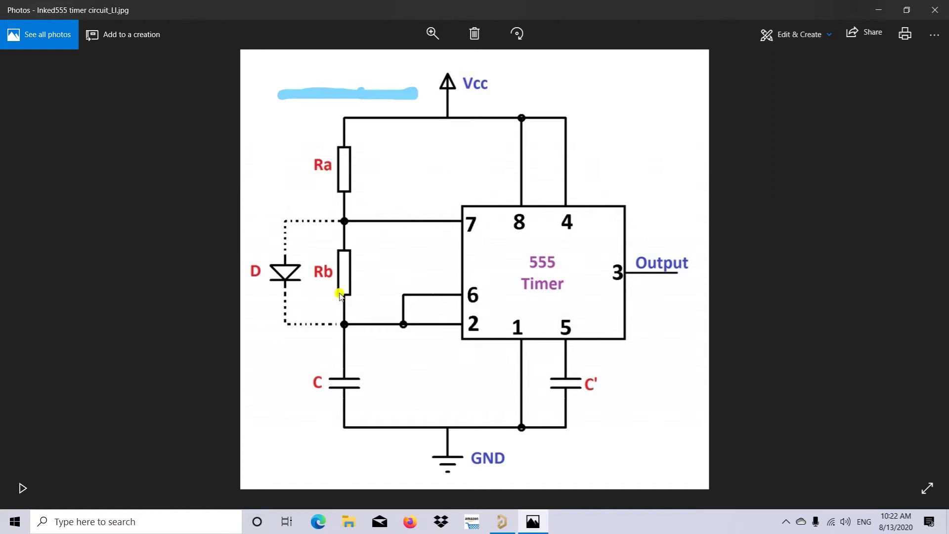
left_click(881, 6)
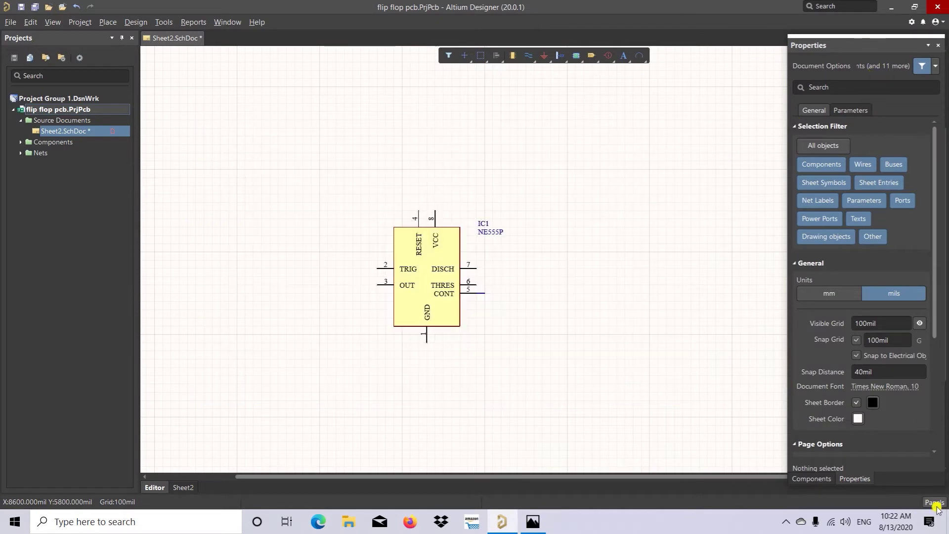
left_click(935, 502)
left_click(904, 314)
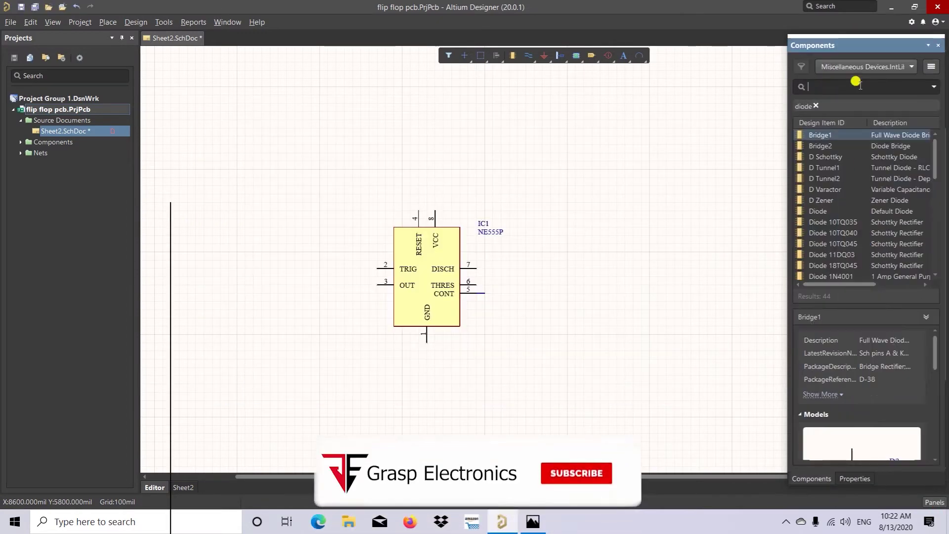
left_click(867, 84)
type("res")
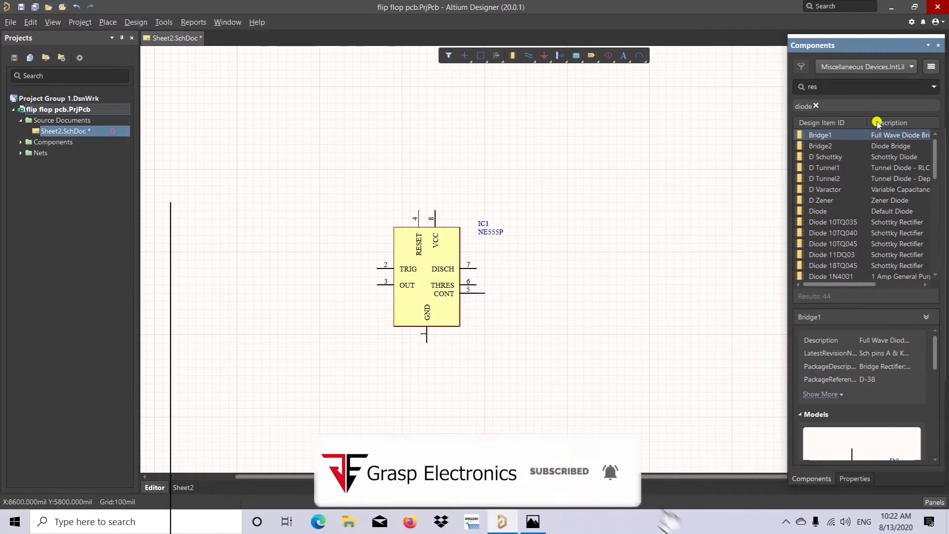
key("Return")
Place two Res1 resistors on the sheet to the right of the NE555P
scroll(857, 231, "down", 1)
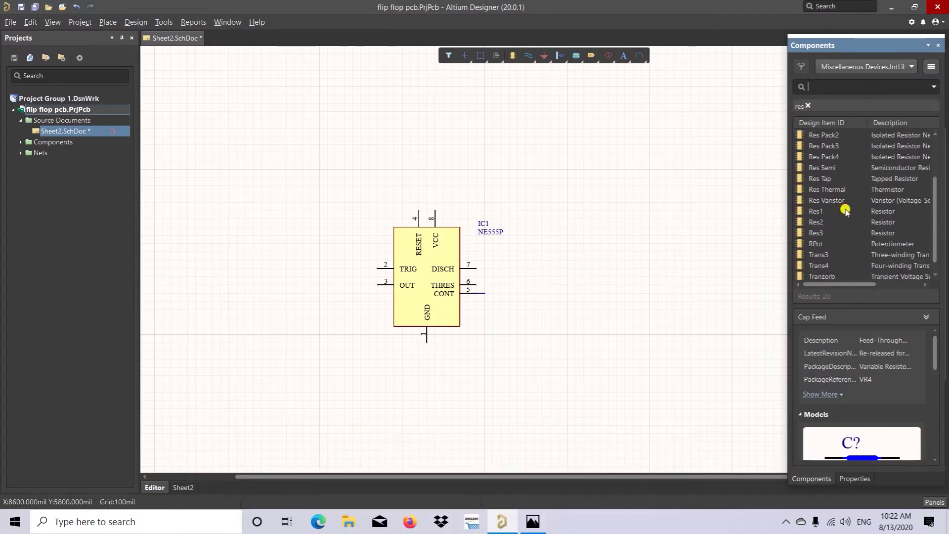
left_click(845, 211)
scroll(886, 388, "down", 3)
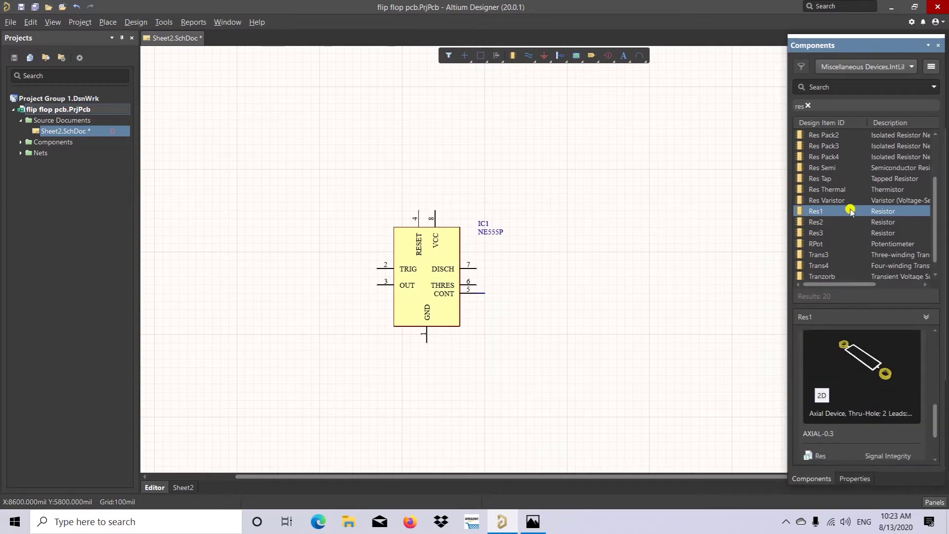
left_click_drag(850, 211, 755, 212)
left_click_drag(842, 211, 700, 257)
Place two Res2 resistors one above the other beside the NE555P and delete the two Res1 resistors
left_click(862, 222)
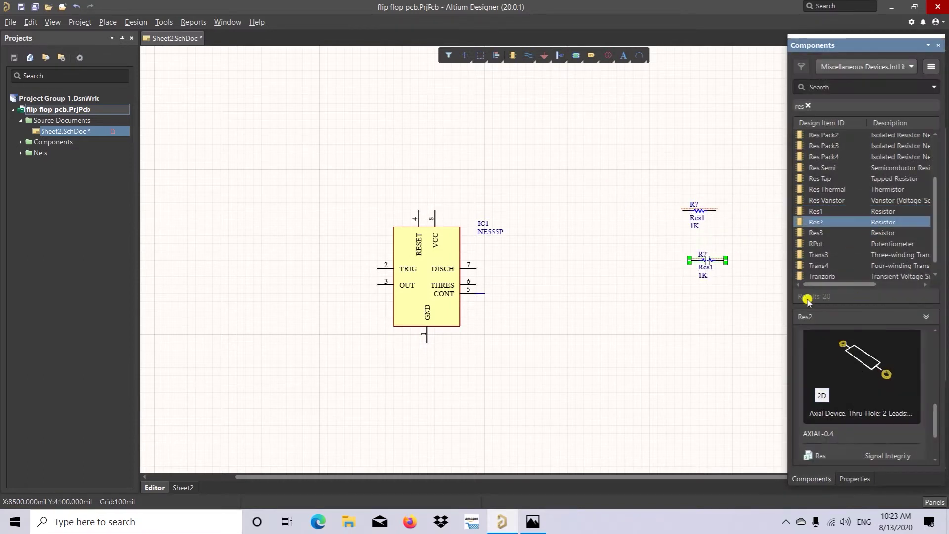
left_click_drag(666, 251, 609, 195)
left_click_drag(826, 224, 610, 225)
left_click_drag(727, 183, 701, 292)
key("Delete")
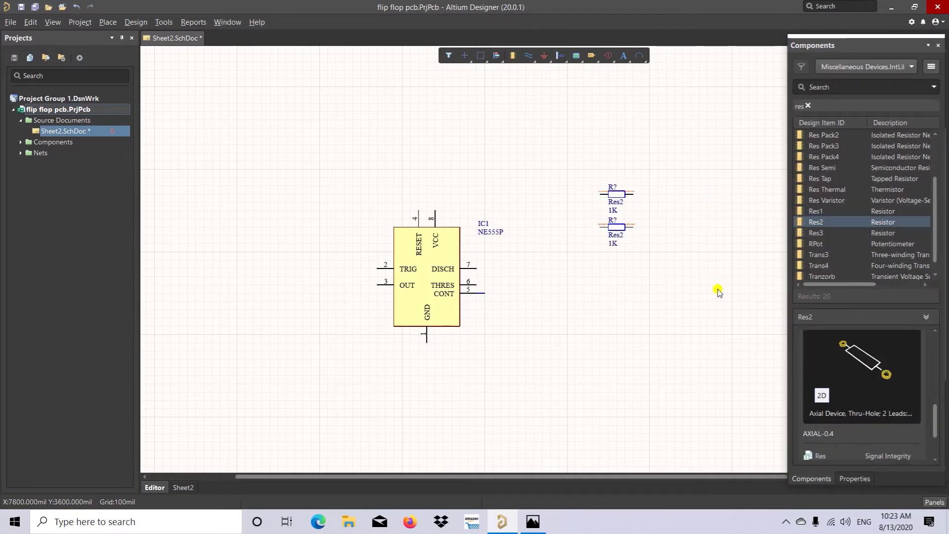
Search the component library for "cap" and place two Cap capacitors side by side below the resistors
left_click(834, 87)
type("cap")
key("Return")
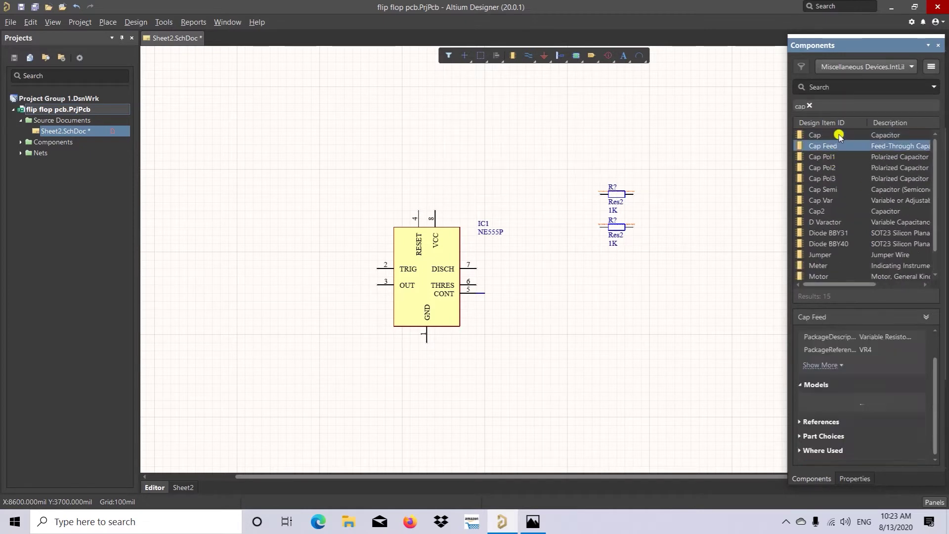
left_click_drag(839, 134, 669, 285)
Check the reference circuit for the next part and search the component library for "diode"
left_click(532, 521)
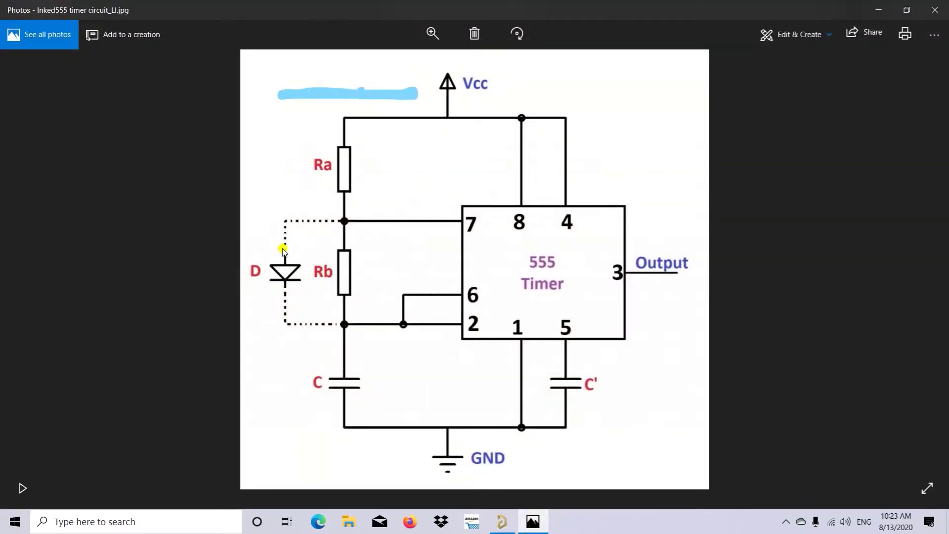
left_click(545, 513)
left_click(852, 87)
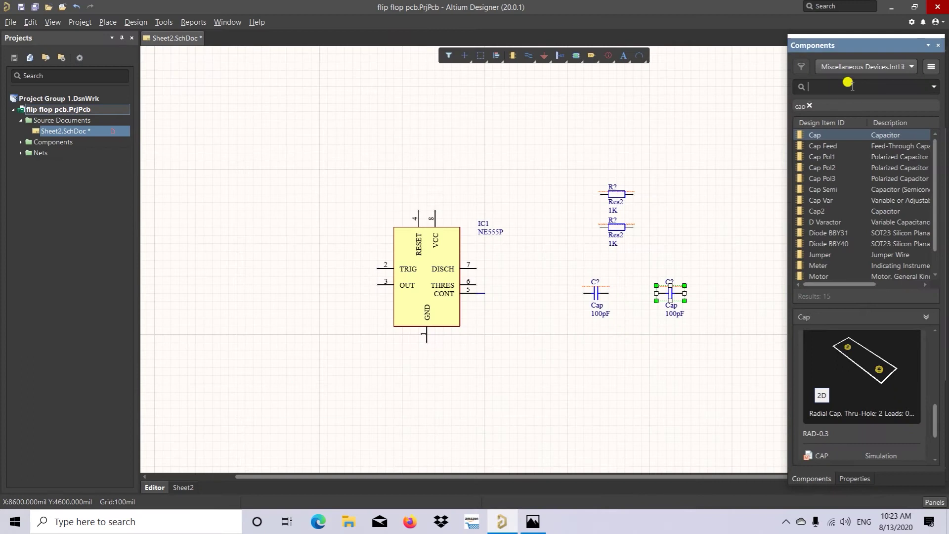
key("Return")
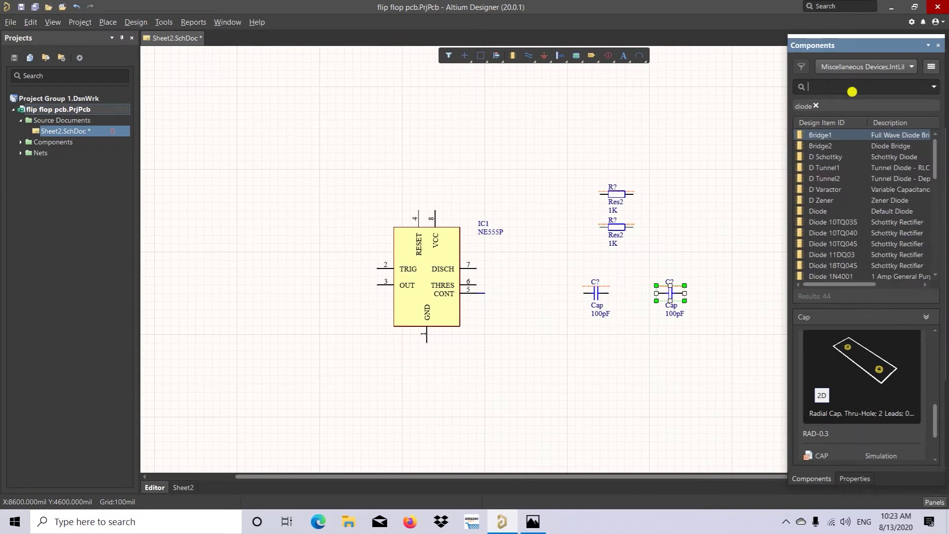
Place a Diode 1N4001 on the sheet below the two capacitors
left_click(840, 211)
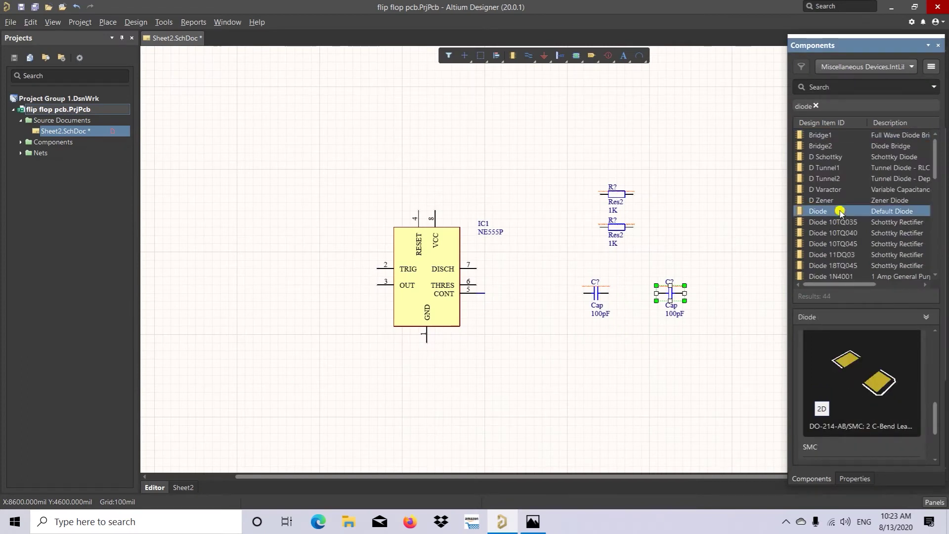
left_click(842, 220)
scroll(845, 251, "down", 2)
left_click(852, 204)
left_click(853, 211)
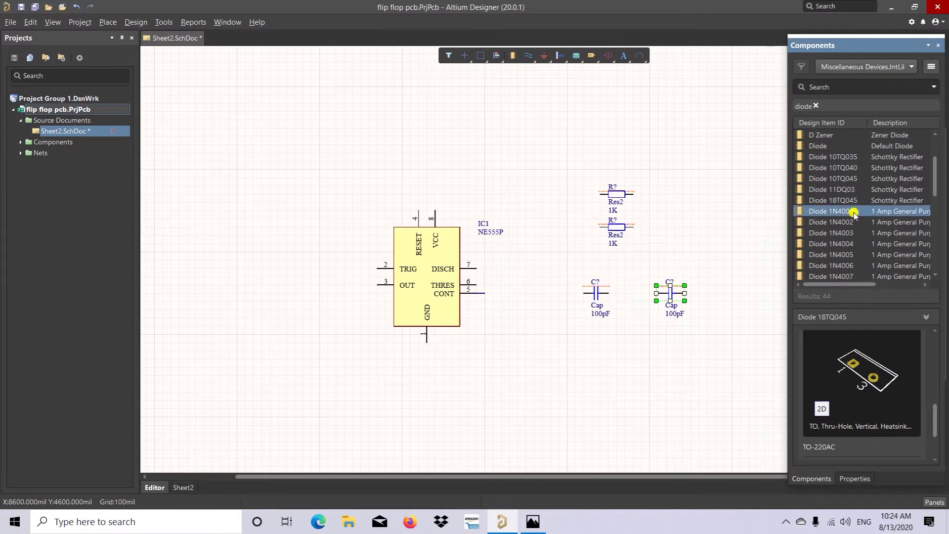
left_click_drag(853, 213, 619, 358)
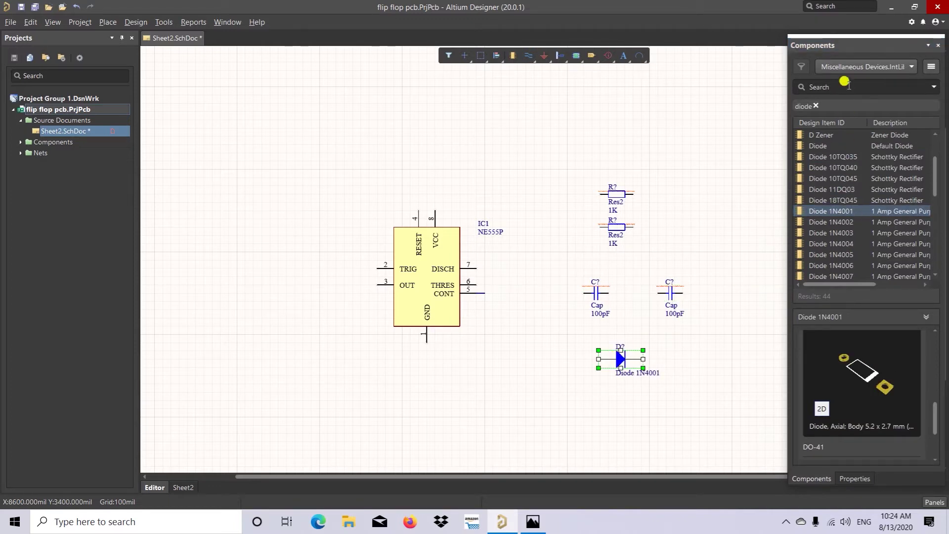
Check the output in the reference circuit, switch to the Miscellaneous Connectors library and search for "socket"
left_click(533, 522)
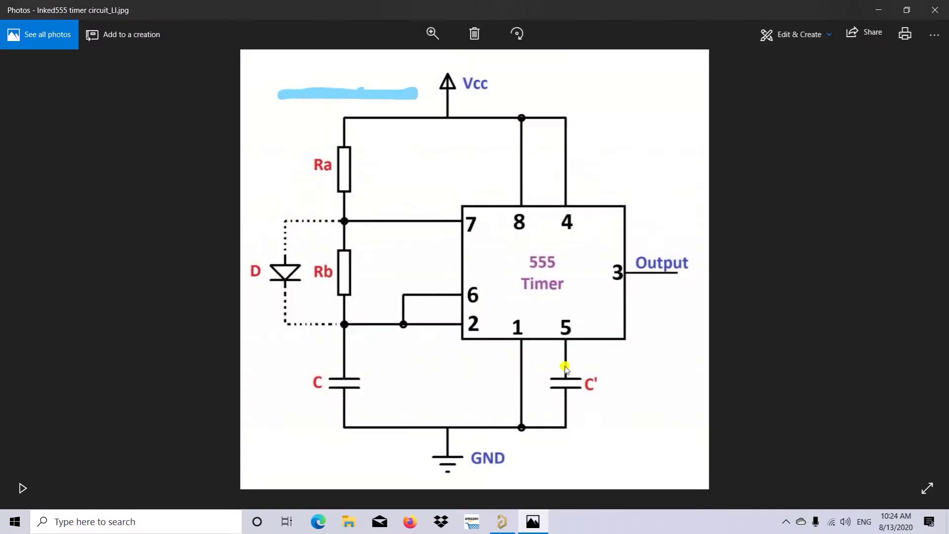
left_click(878, 10)
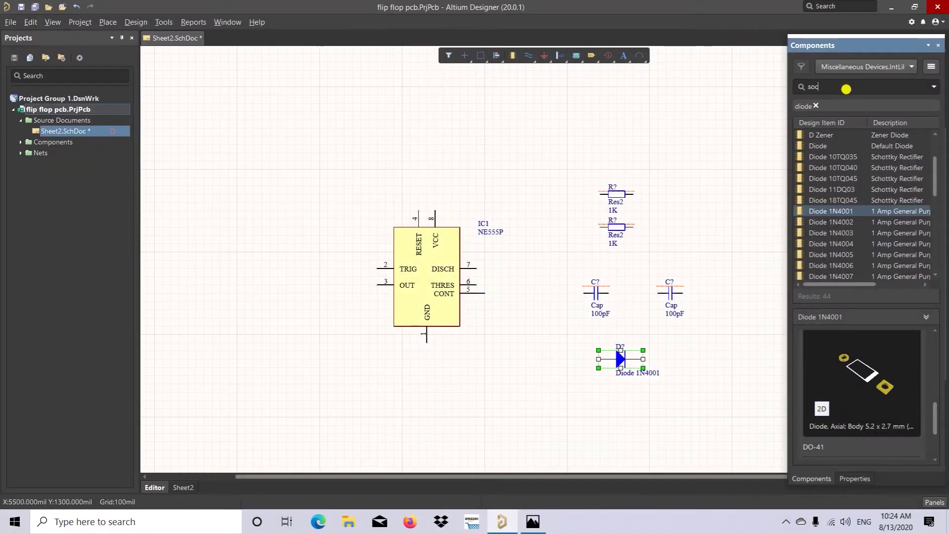
key("Return")
left_click(868, 66)
left_click(865, 96)
left_click(875, 86)
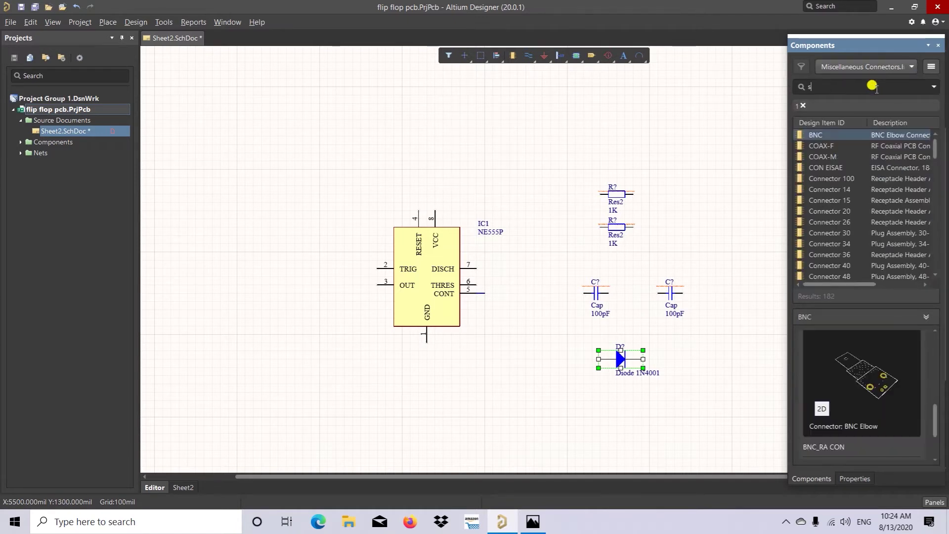
key("Return")
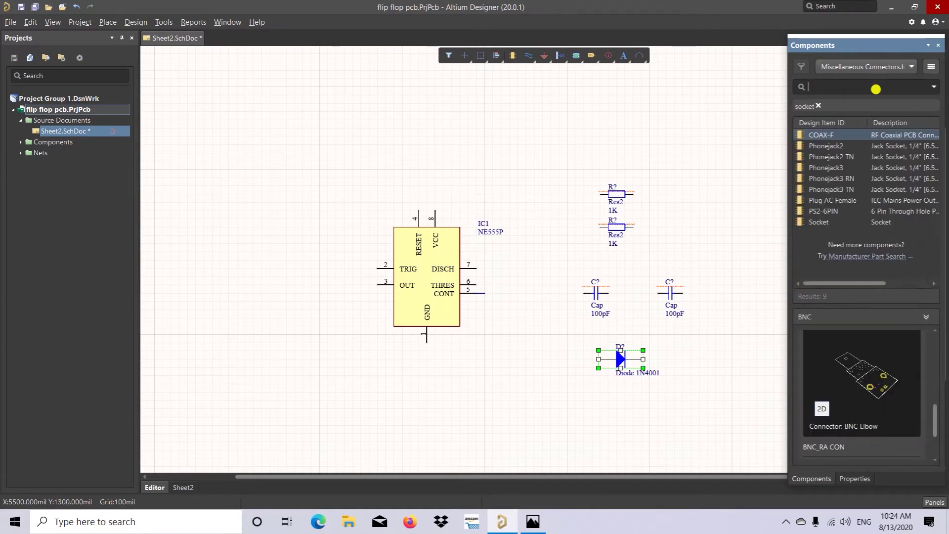
Place a Socket connector and attach it to the OUT pin 3 of the NE555P
left_click(831, 222)
left_click_drag(842, 226, 693, 209)
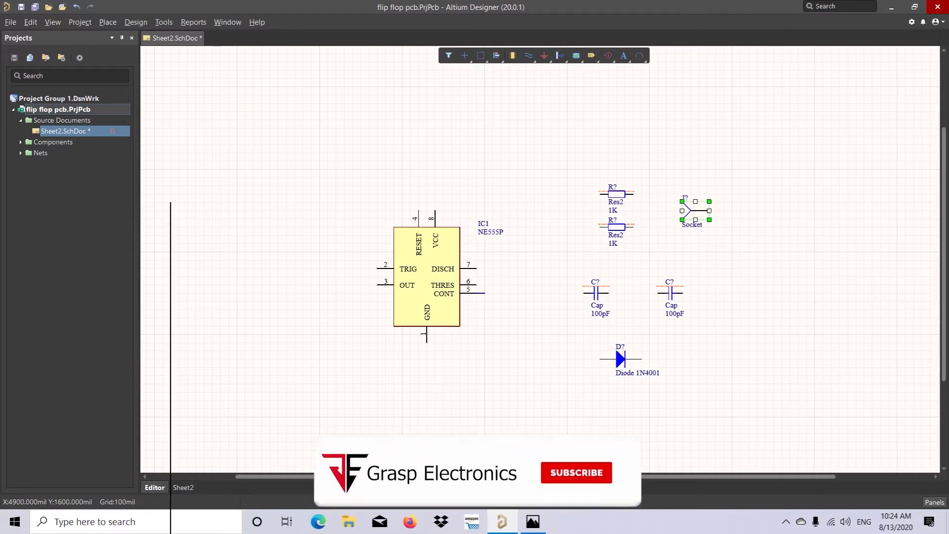
left_click_drag(482, 477, 449, 477)
left_click_drag(735, 213, 403, 286)
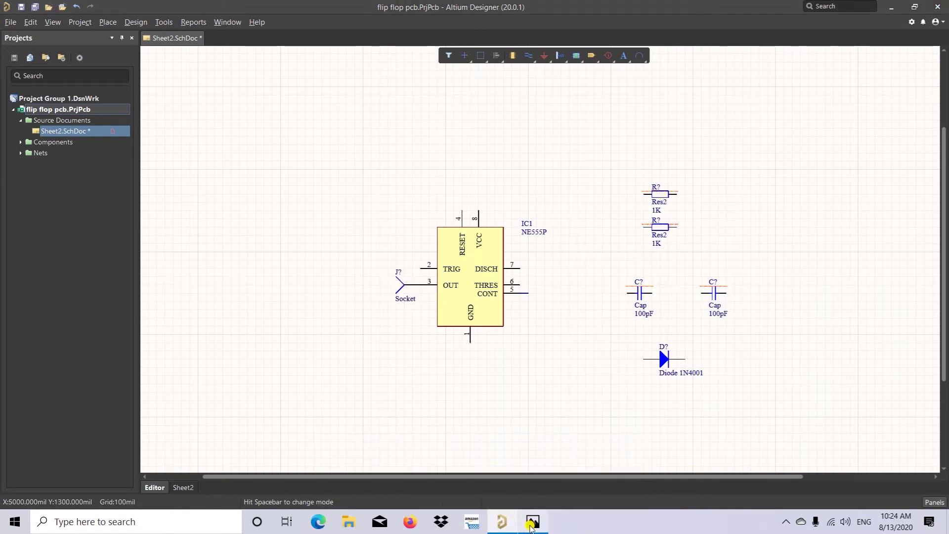
Following the reference circuit, wire the RESET pin 4 of the NE555P to its VCC pin 8
left_click(532, 522)
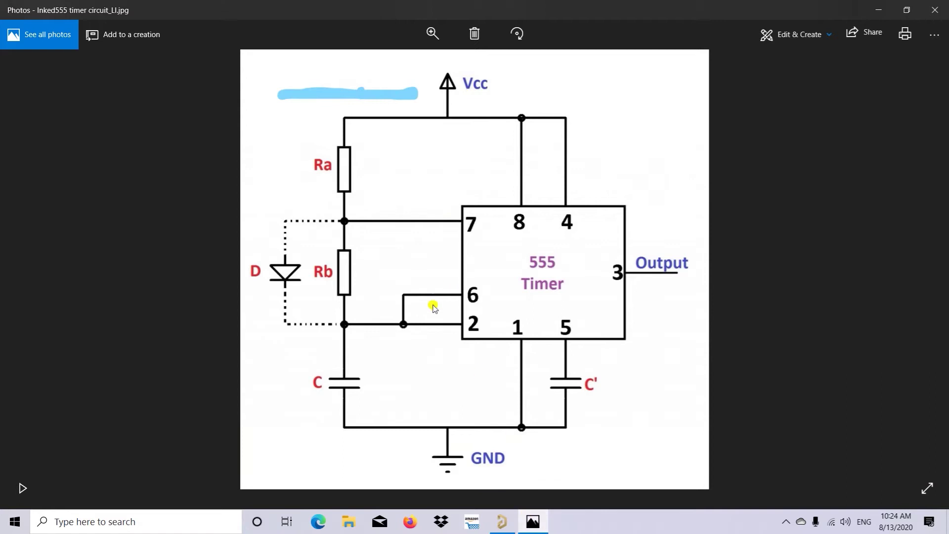
left_click(502, 521)
left_click(529, 56)
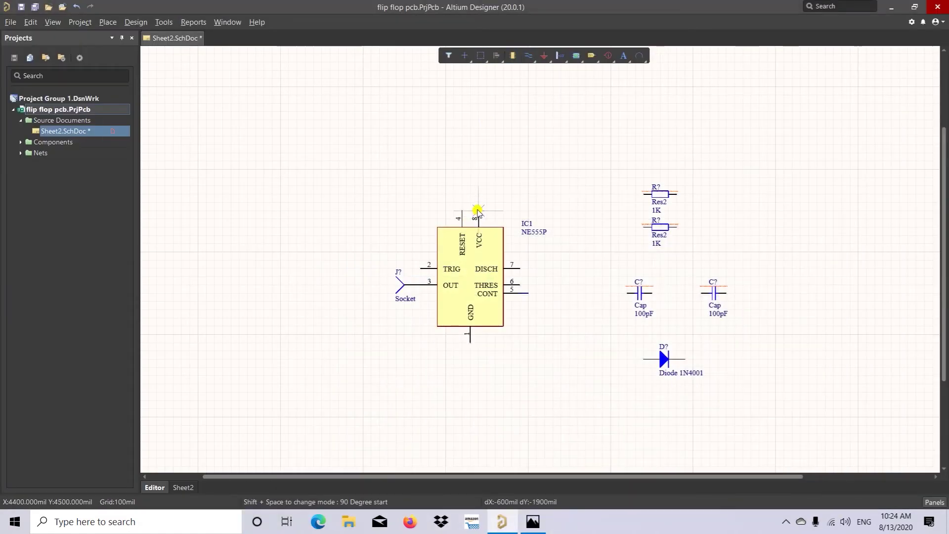
left_click(462, 212)
left_click(478, 212)
Wire the THRES pin 6 to the TRIG pin 2, routing the wire around below the NE555P and the socket
left_click(520, 293)
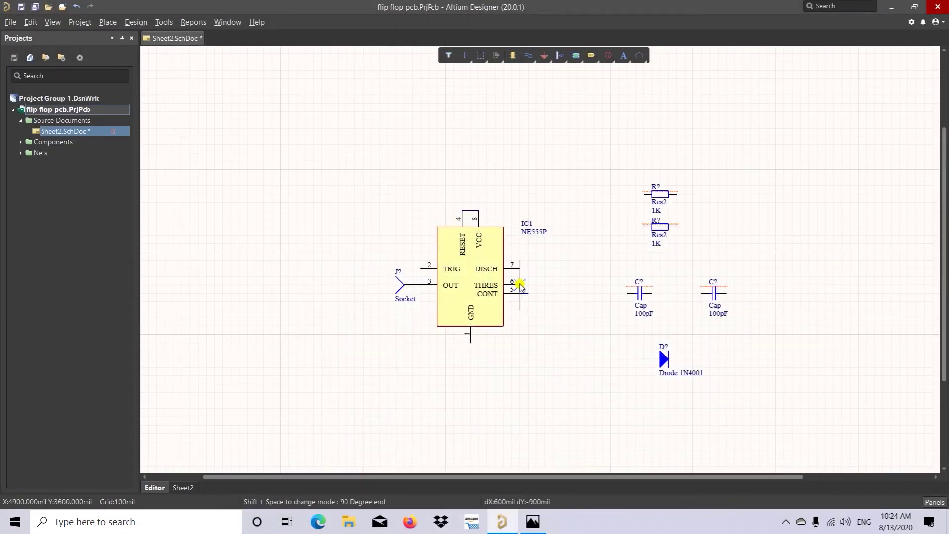
left_click(520, 285)
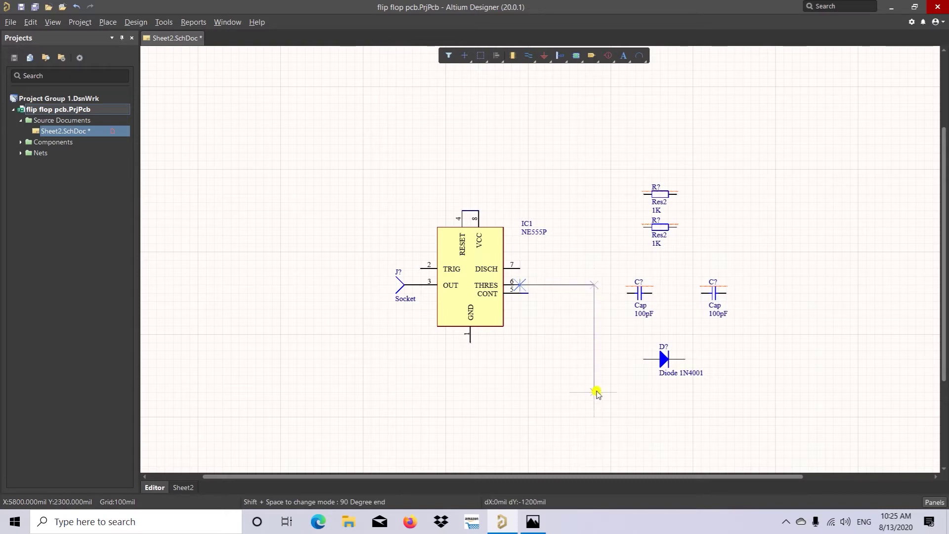
left_click(589, 418)
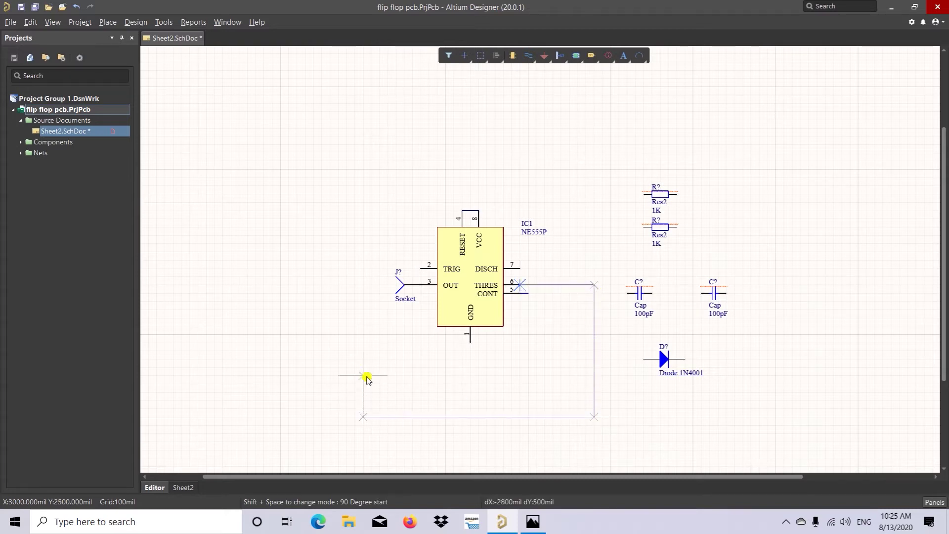
left_click(422, 268)
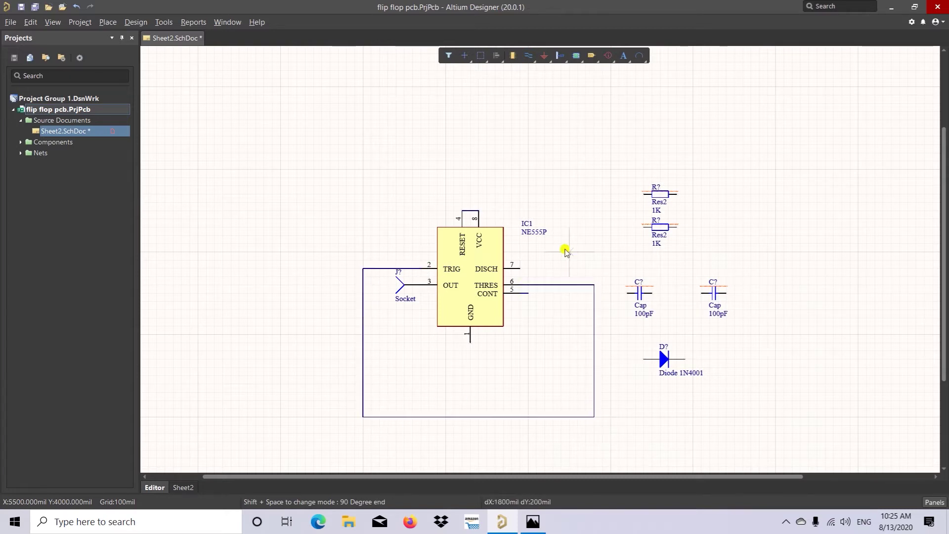
right_click(394, 222)
left_click(439, 212)
Following the reference circuit, turn the upper Res2 resistor vertical and set its lower end on the corner of the pin 6 wire
left_click(533, 522)
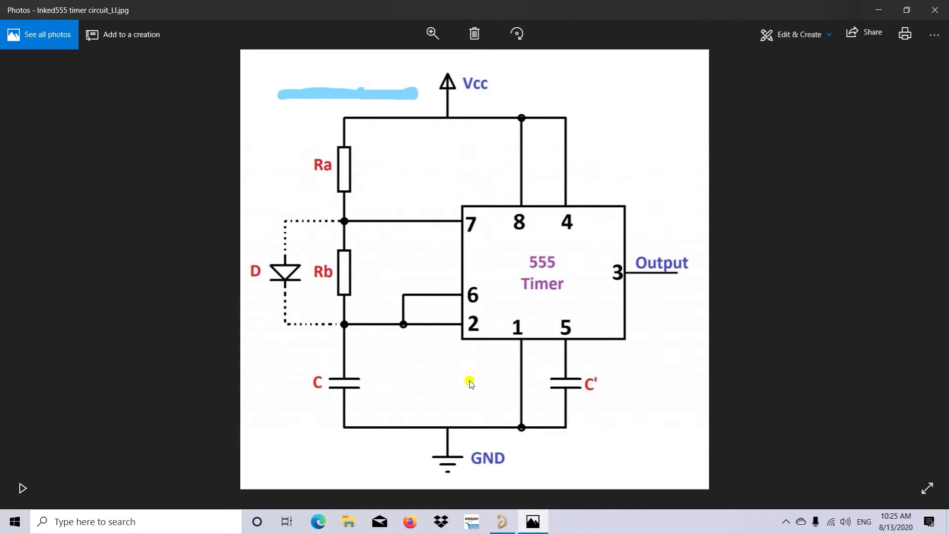
left_click(539, 523)
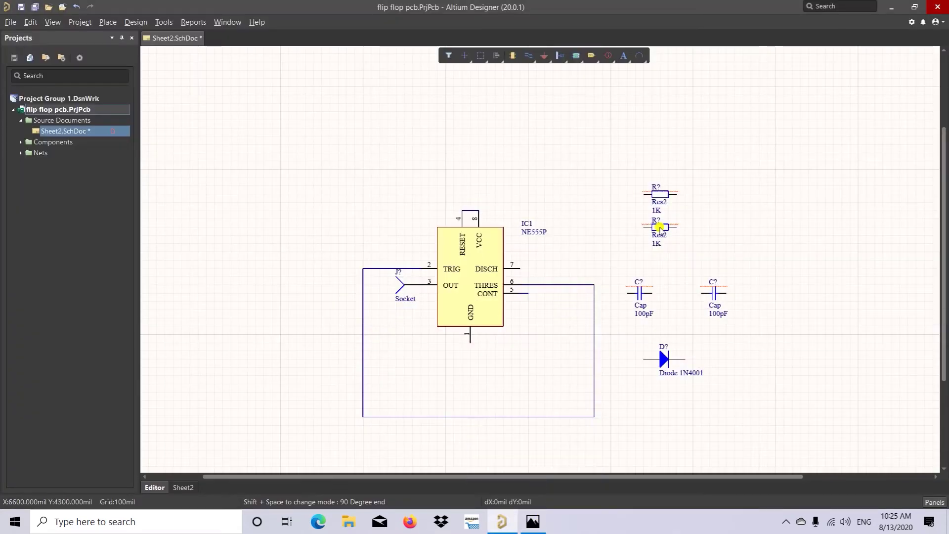
left_click_drag(663, 193, 594, 287)
key("space")
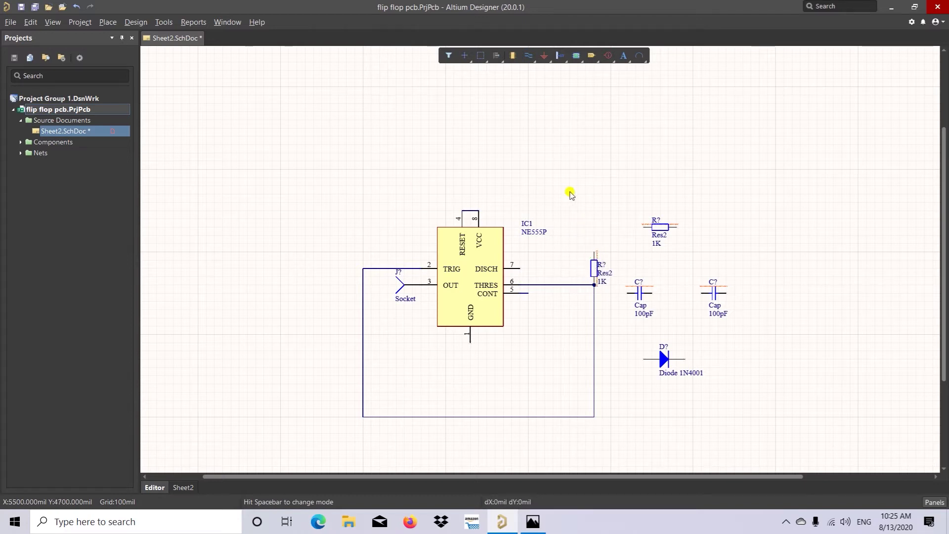
Wire the DISCH pin 7 to the upper end of the vertical resistor
left_click(529, 55)
left_click(520, 268)
left_click(577, 252)
left_click(594, 252)
right_click(643, 226)
Turn the second Res2 resistor vertical, stack it on top of the first, and wire its upper end to the VCC pin 8
left_click_drag(654, 223, 616, 227)
key("space")
left_click(533, 521)
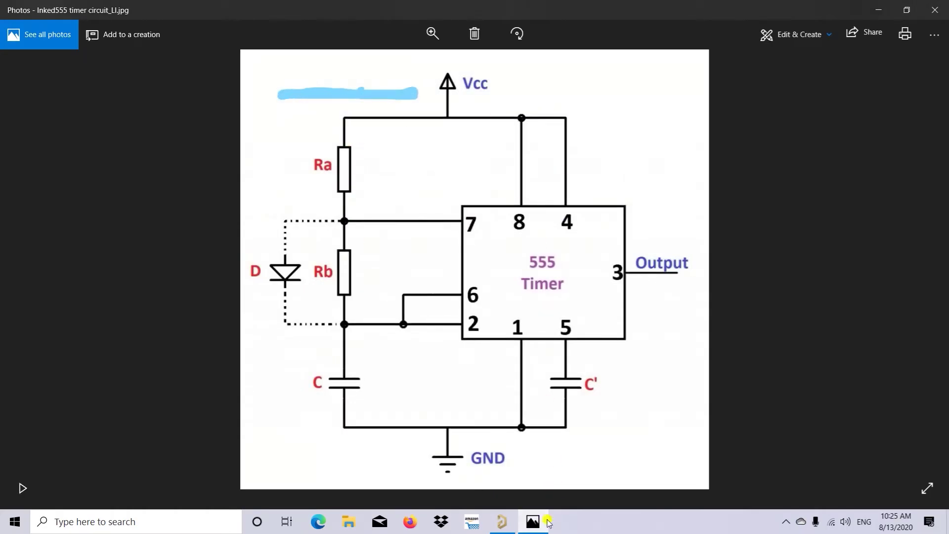
left_click(546, 522)
left_click_drag(587, 214, 595, 253)
left_click(479, 211)
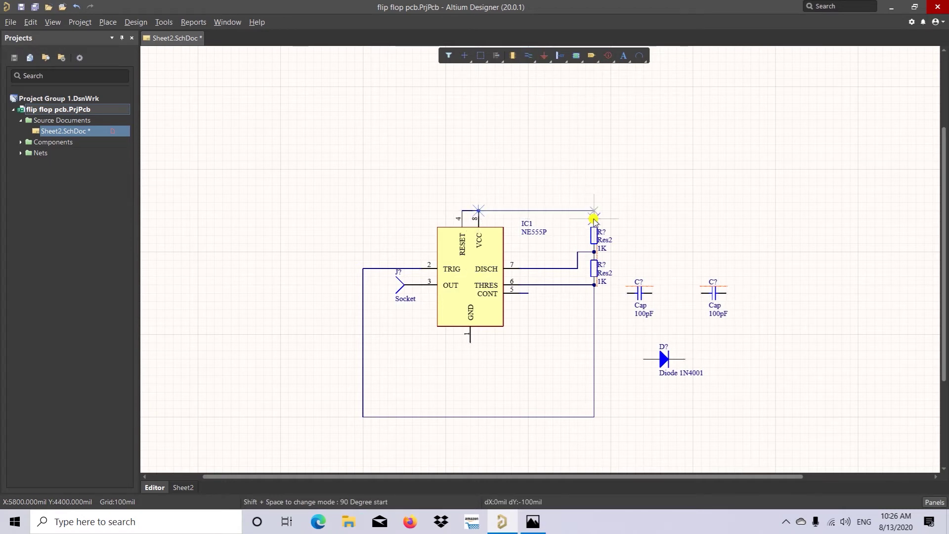
left_click(594, 218)
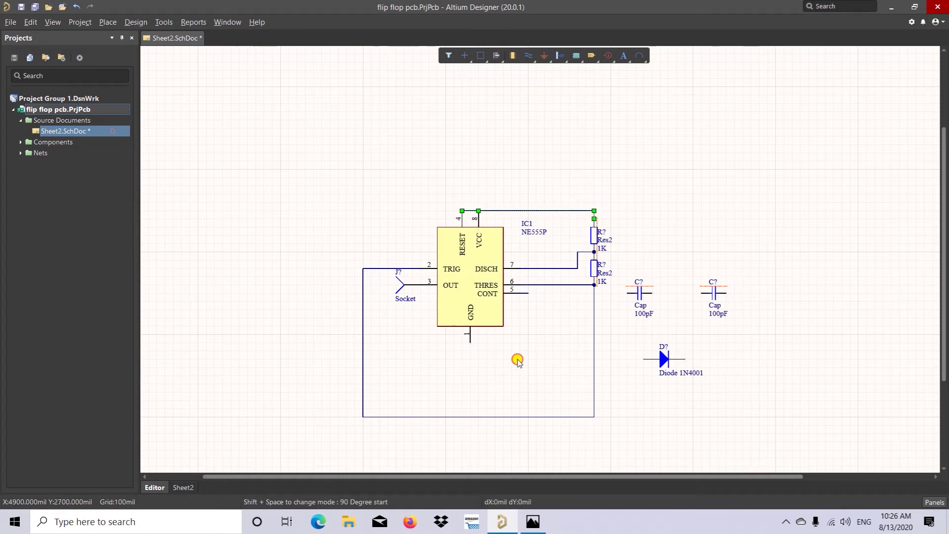
Following the reference circuit, turn the nearer capacitor vertical and set its upper end on the CONT pin 5 wire
left_click(533, 520)
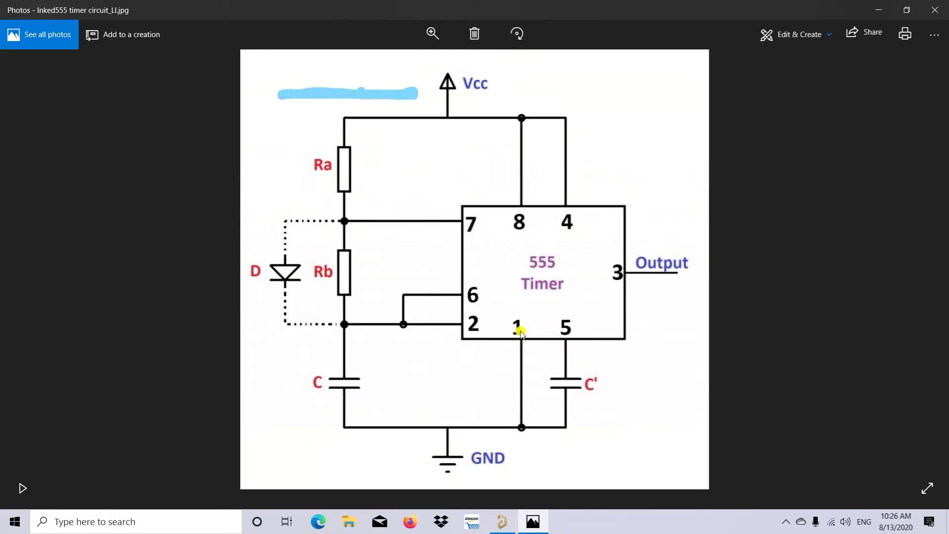
left_click(533, 524)
left_click_drag(626, 295, 543, 318)
left_click(543, 318)
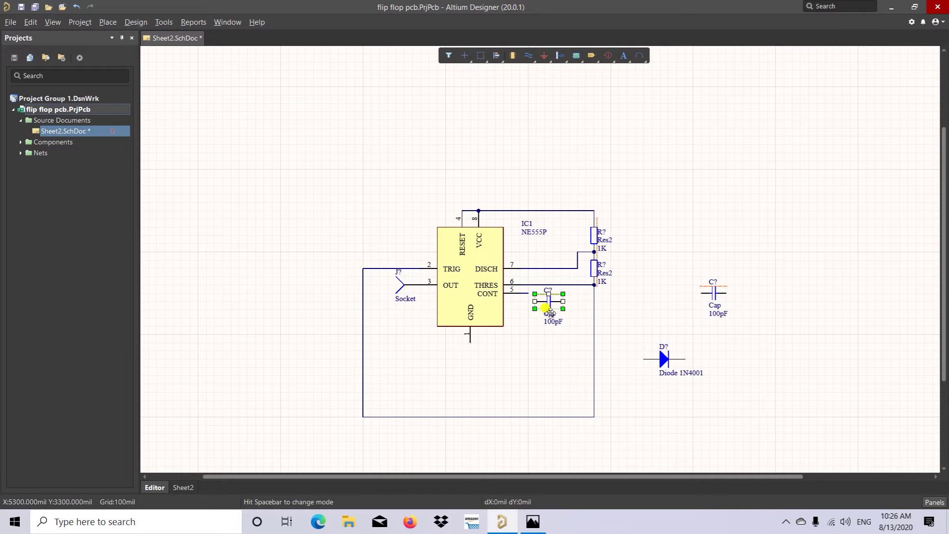
left_click_drag(543, 318, 529, 327)
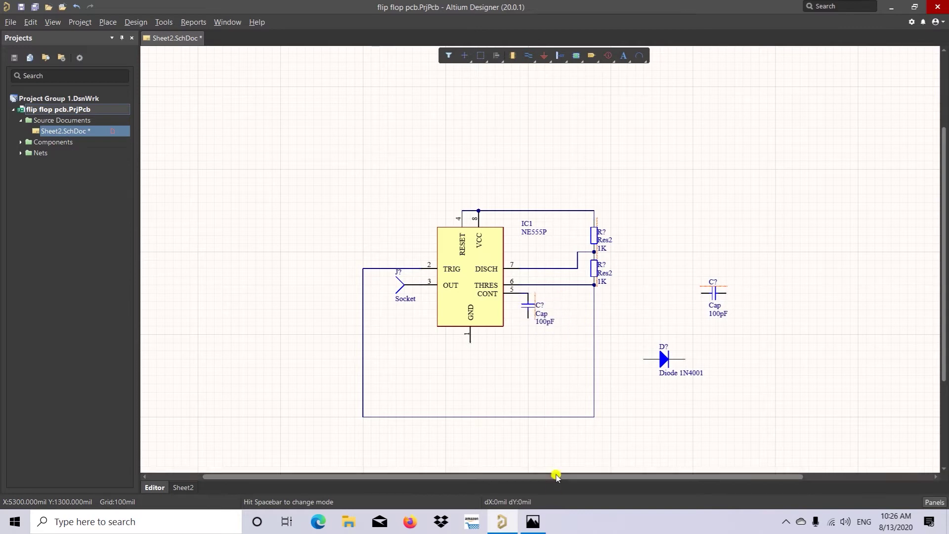
Wire the GND pin 1 to the lower end of the pin 5 capacitor, routing the wire below the NE555P
left_click(533, 522)
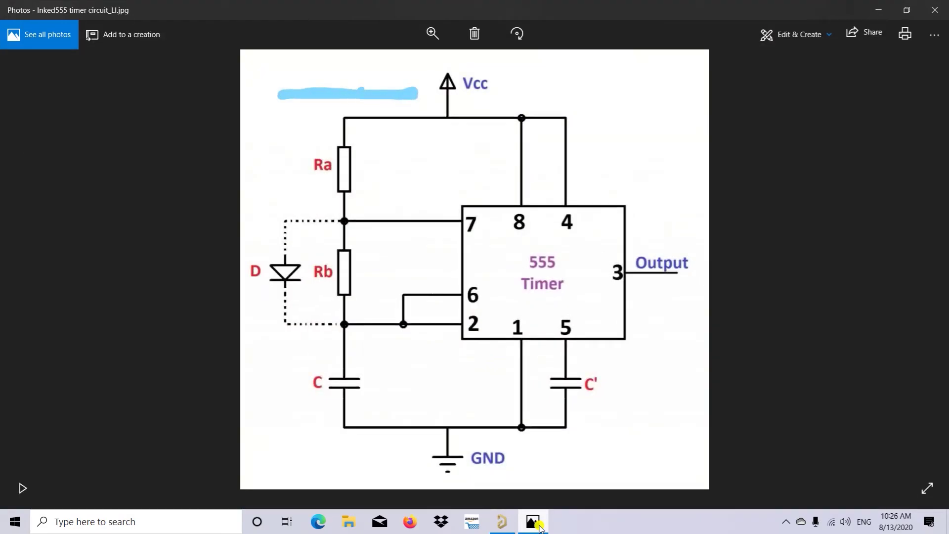
left_click(533, 522)
left_click(528, 57)
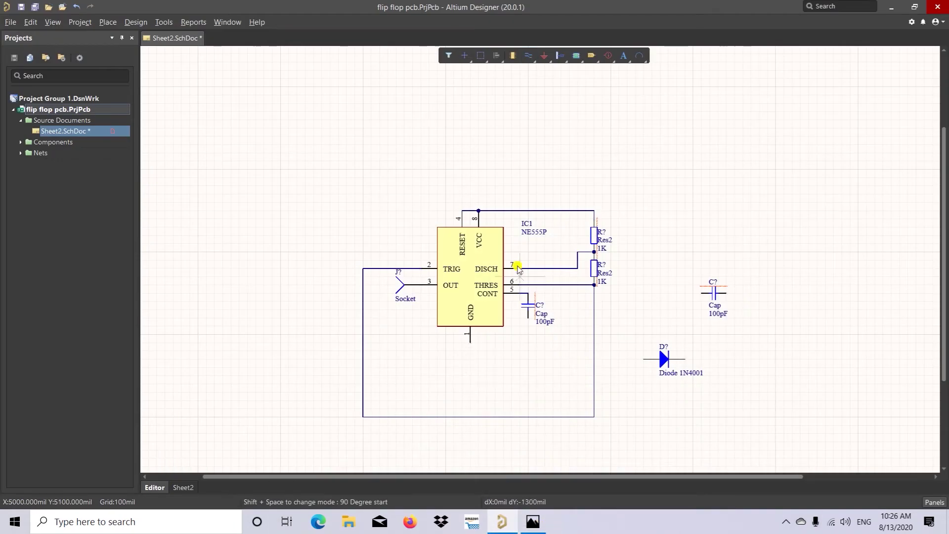
left_click(470, 342)
left_click(529, 376)
left_click(528, 317)
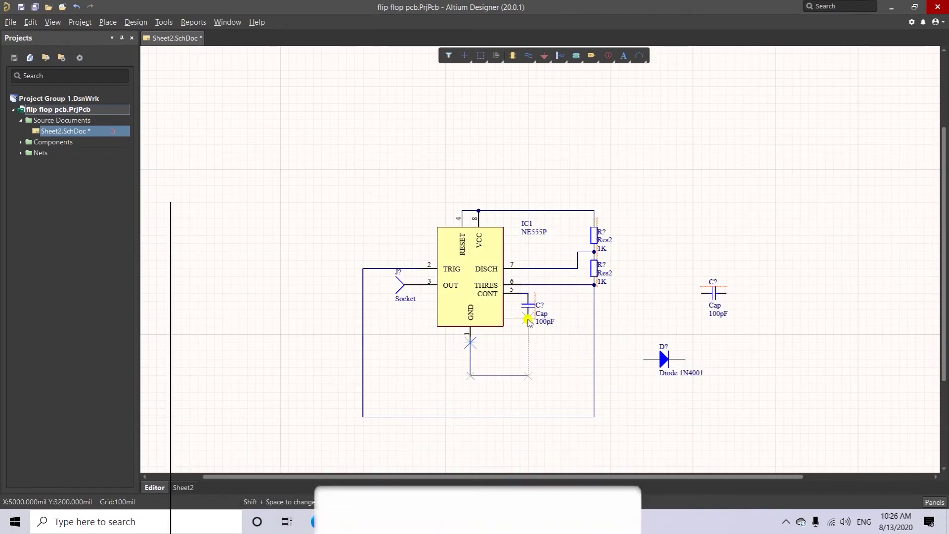
Turn the second capacitor vertical under the GND pin 1 wire corner and wire its lower end to the outer TRIG–THRES wire
left_click(533, 522)
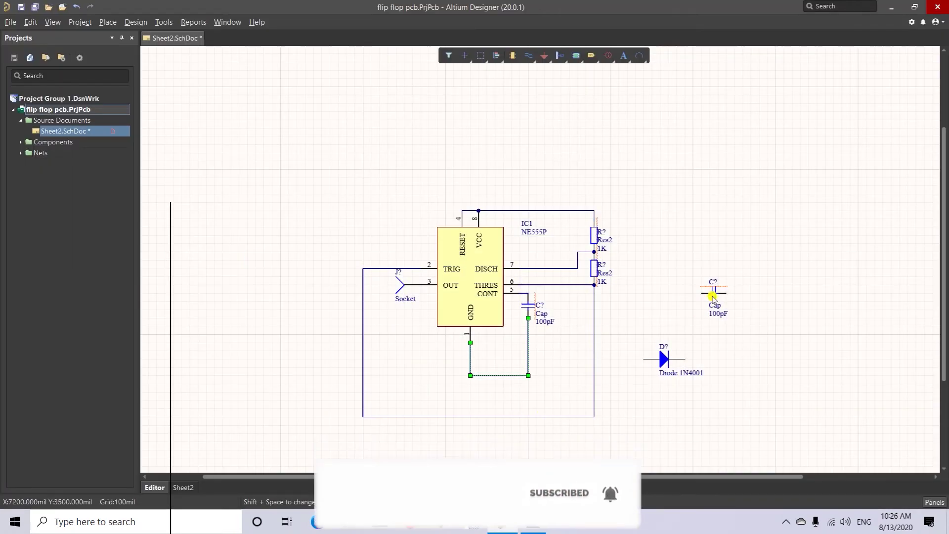
left_click_drag(715, 293, 474, 408)
key("space")
left_click(529, 55)
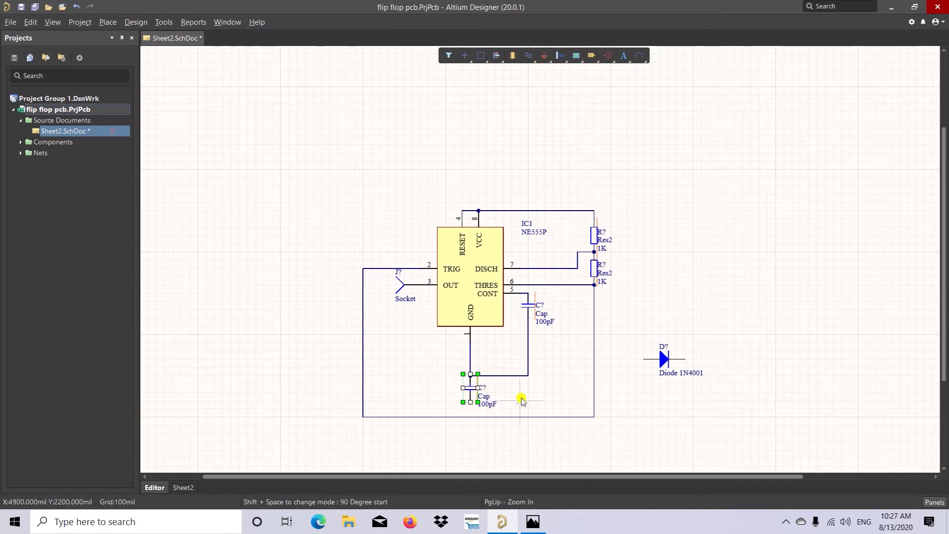
left_click(470, 400)
left_click(470, 417)
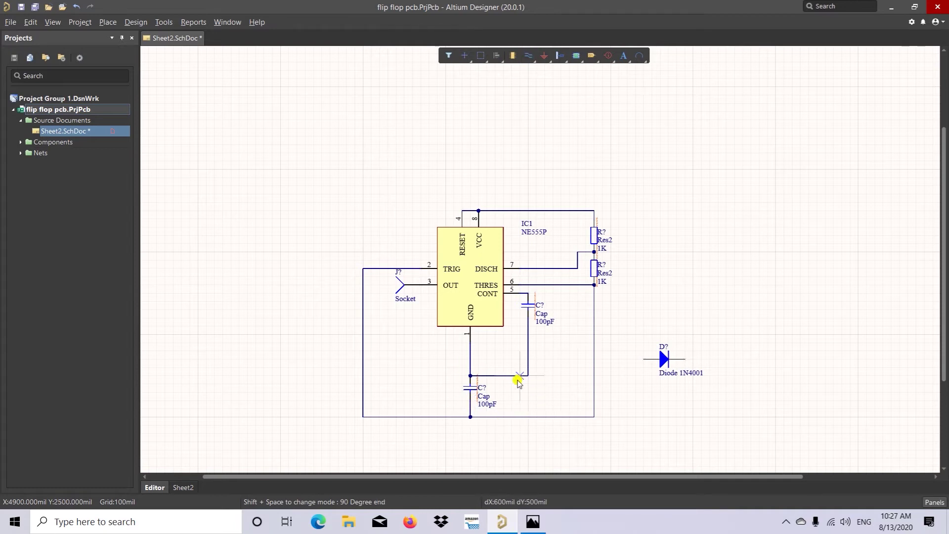
Check the reference circuit and place a GND power port on the horizontal wire joining pin 1 and the pin 5 capacitor
left_click(533, 522)
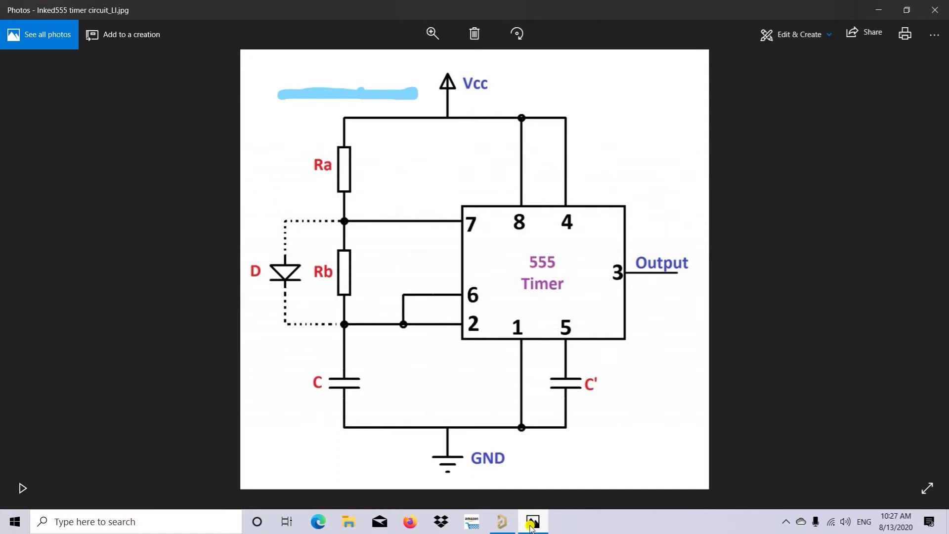
left_click(531, 526)
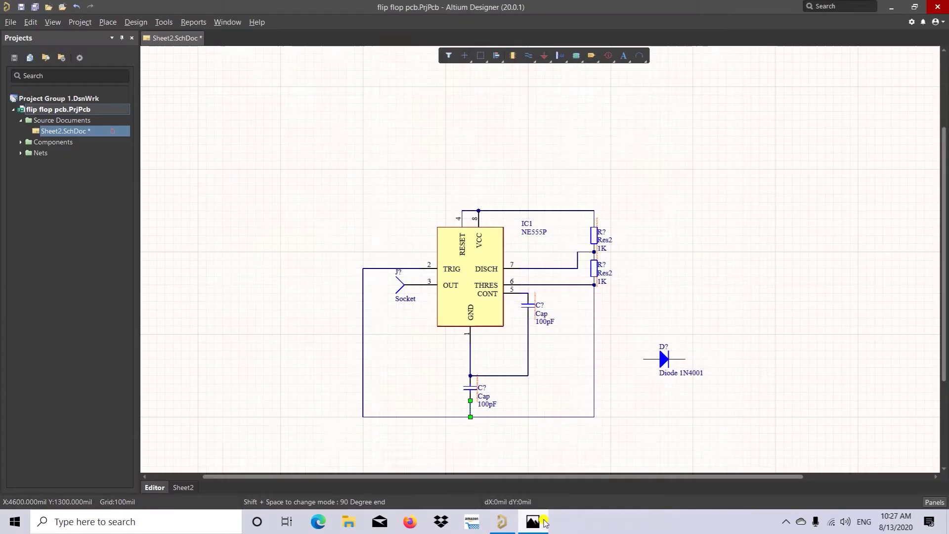
left_click(473, 413)
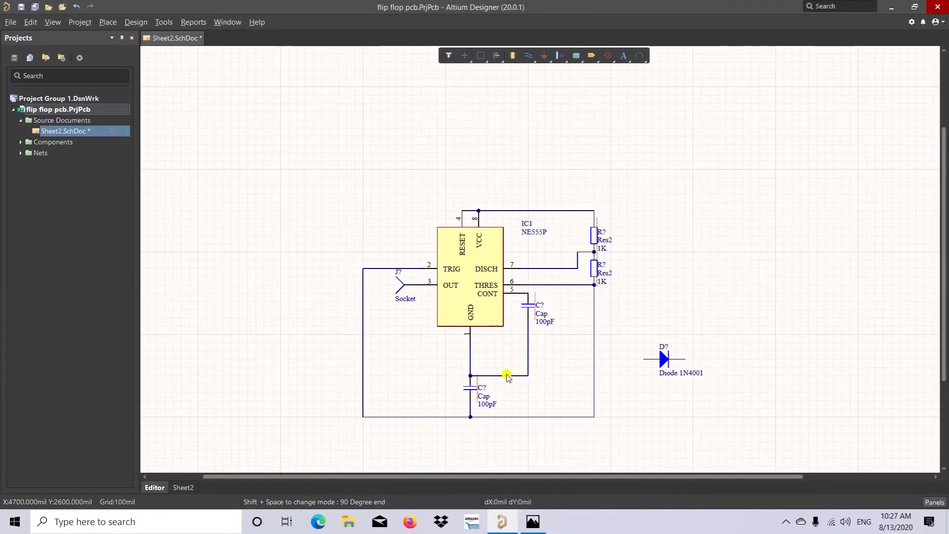
left_click(544, 55)
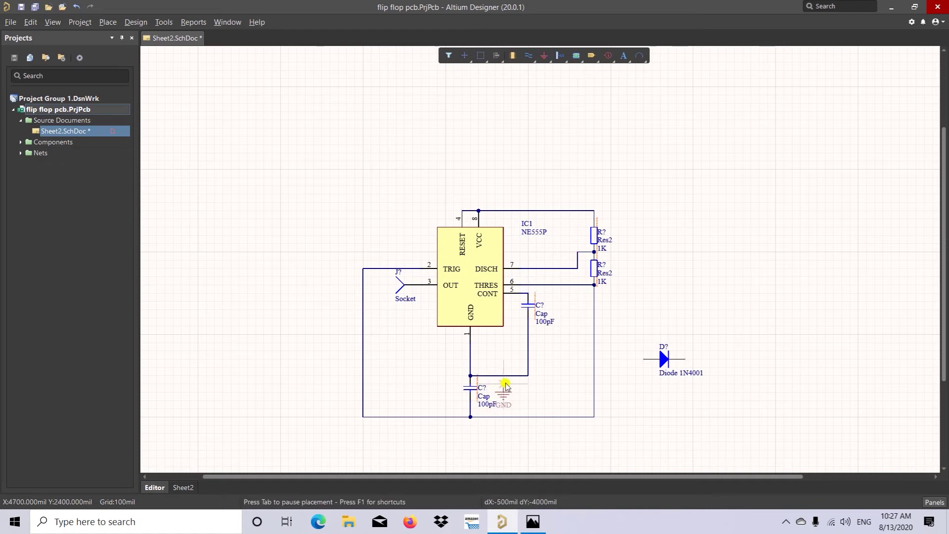
left_click(505, 379)
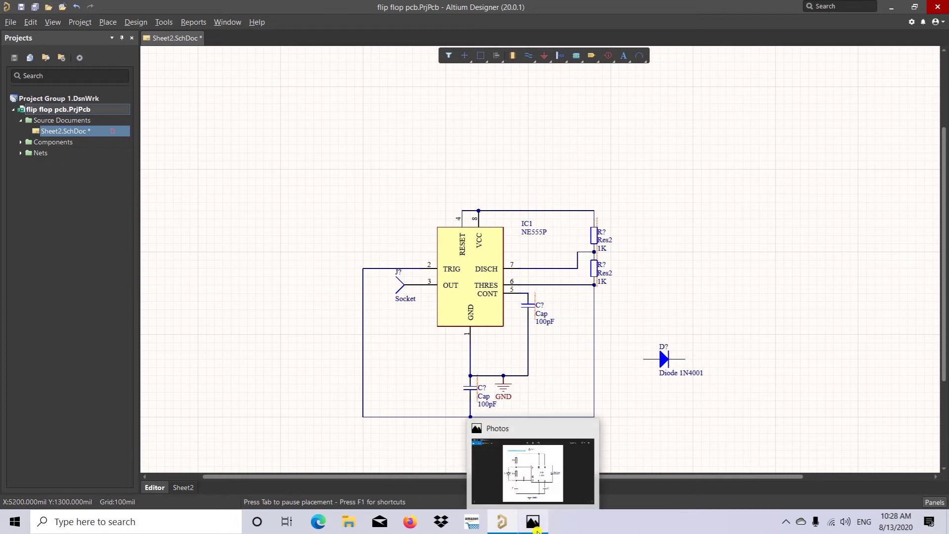
Following the reference circuit, move the 1N4001 diode beside the two resistors and turn it vertical with its cathode facing down
left_click(537, 528)
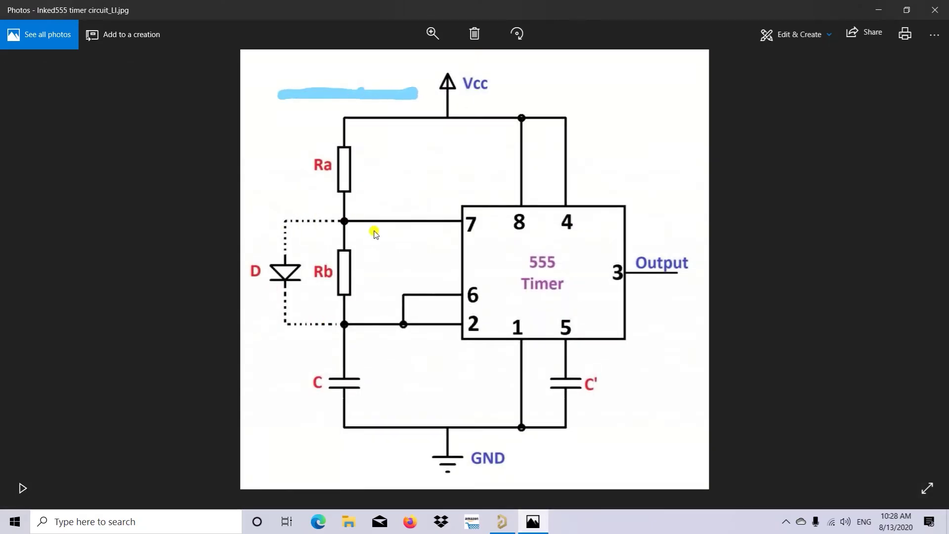
left_click(531, 523)
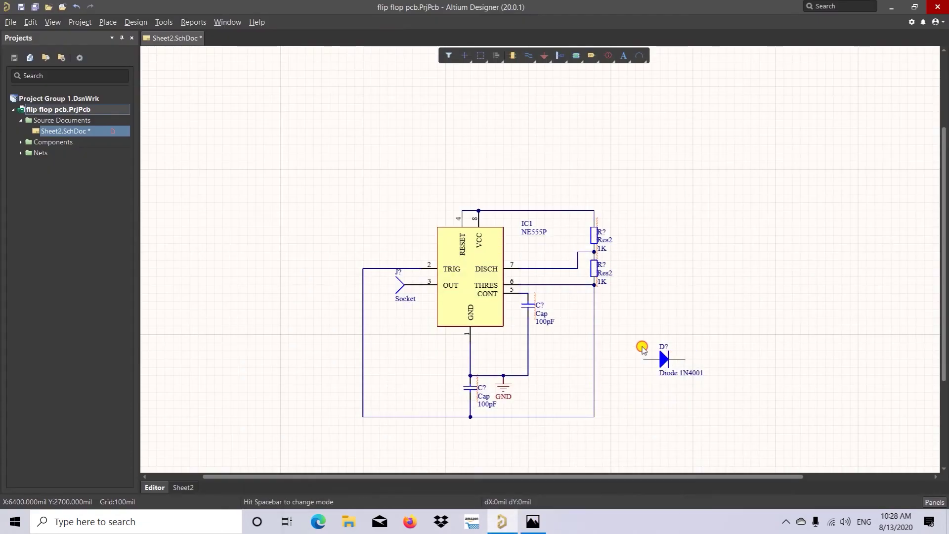
key("Left")
key("Left")
key("Right")
left_click(659, 251)
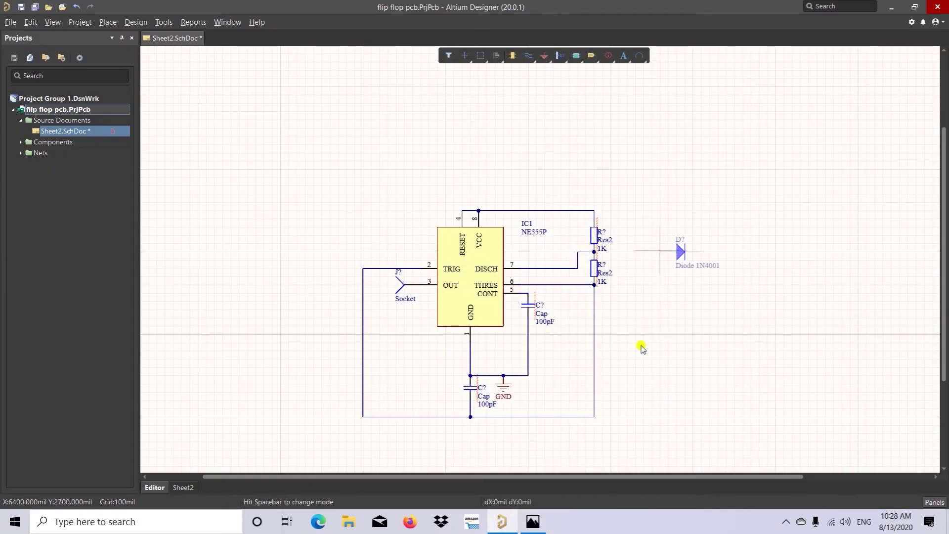
left_click(533, 522)
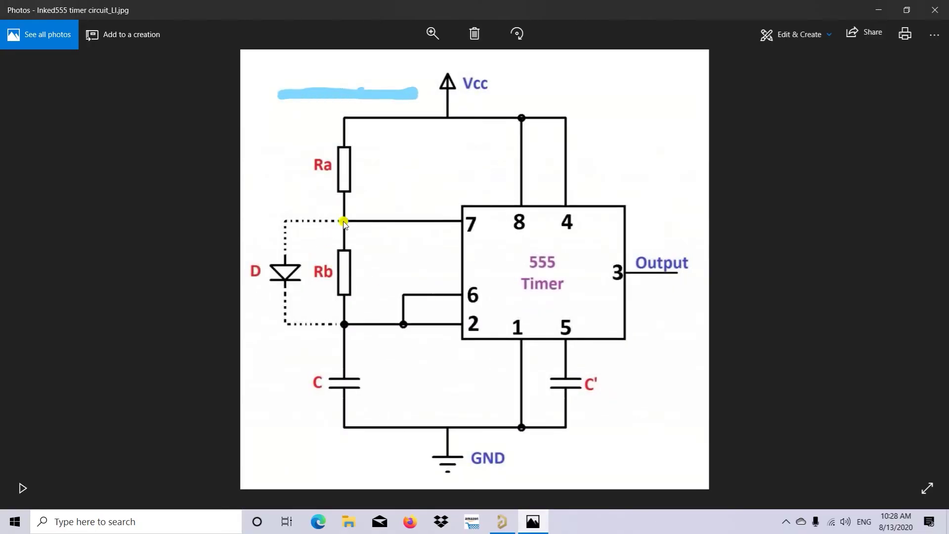
left_click(543, 523)
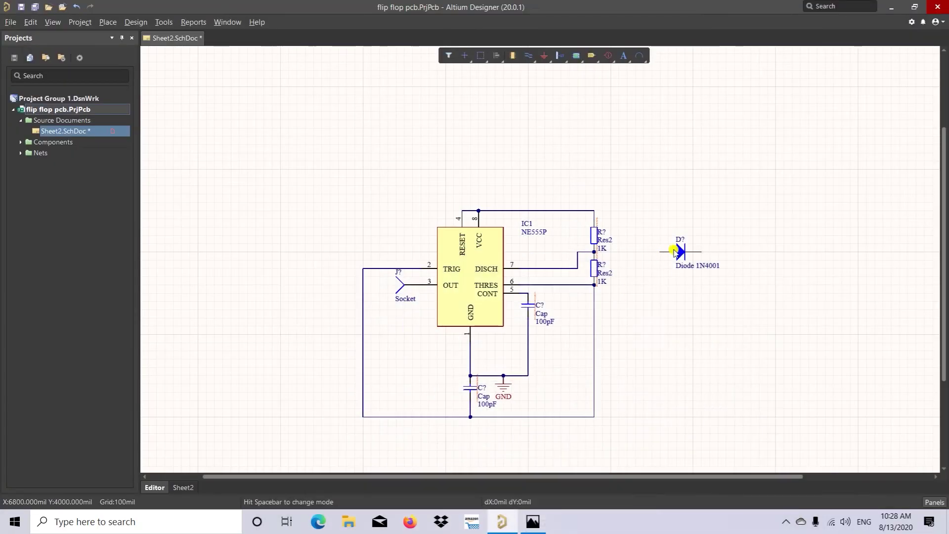
left_click(662, 242)
left_click_drag(662, 242, 661, 250)
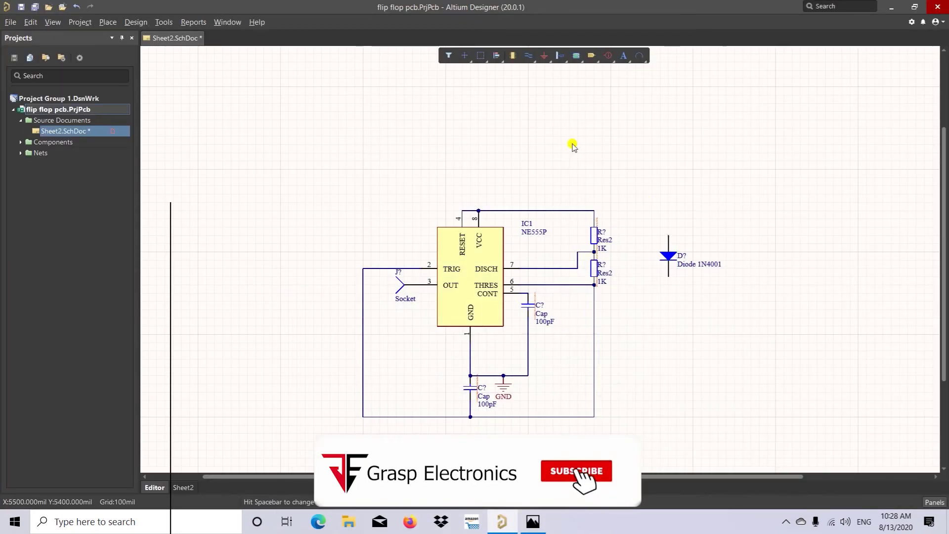
Wire the diode in parallel with the lower resistor, anode to the DISCH junction and cathode to the THRES junction
left_click(594, 251)
left_click(645, 249)
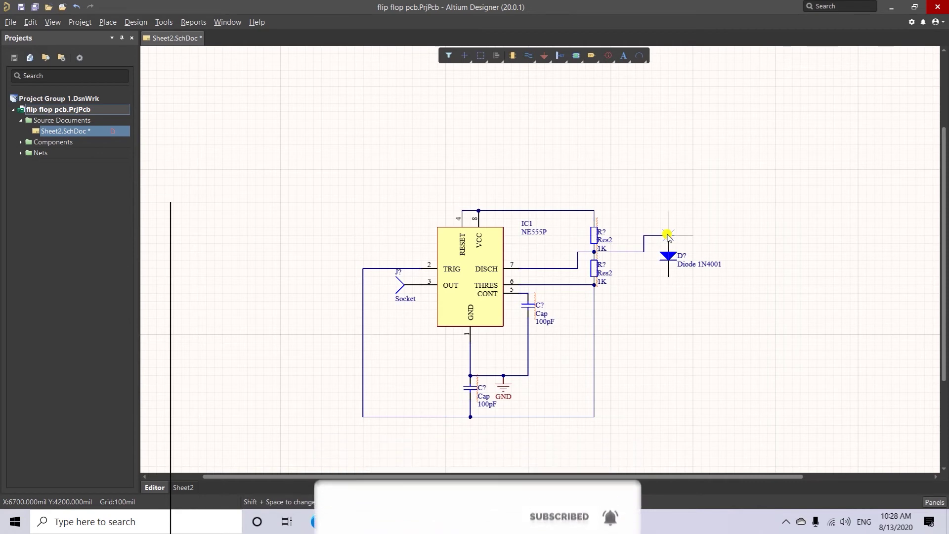
left_click(667, 236)
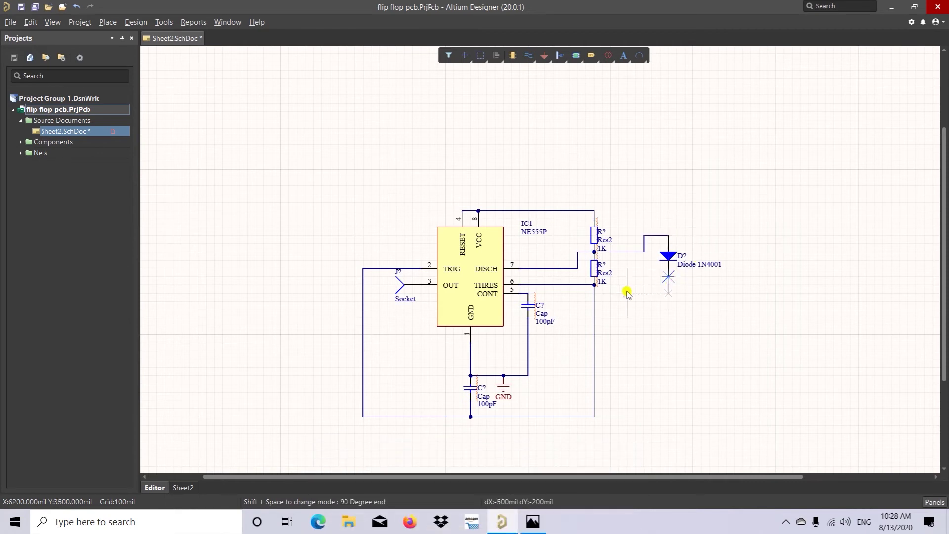
left_click(594, 284)
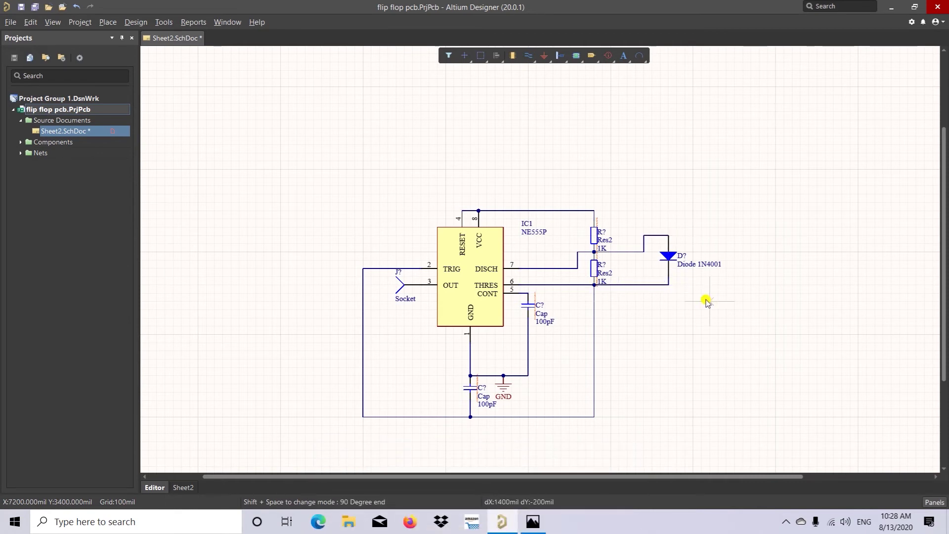
Open the properties of the diode's designator and set it to D1
left_click(678, 253)
left_click(935, 502)
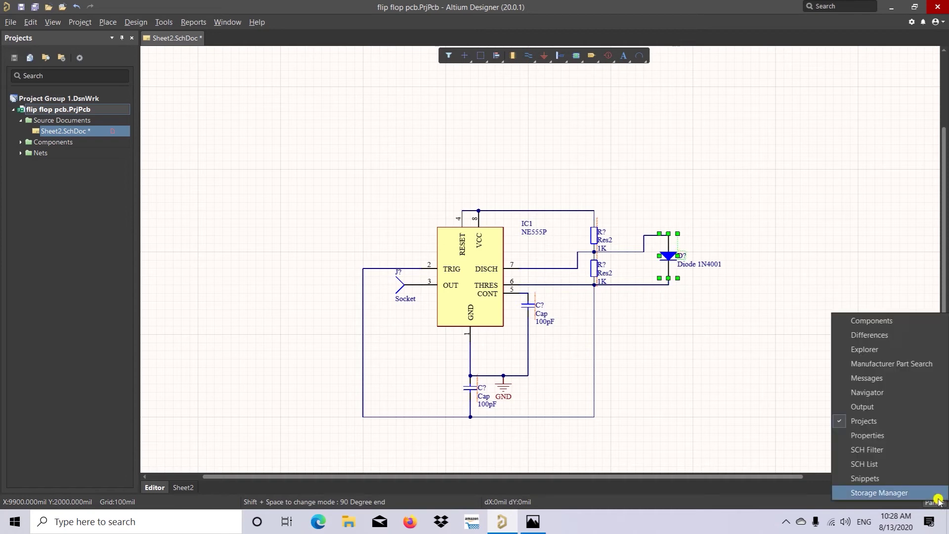
left_click(848, 434)
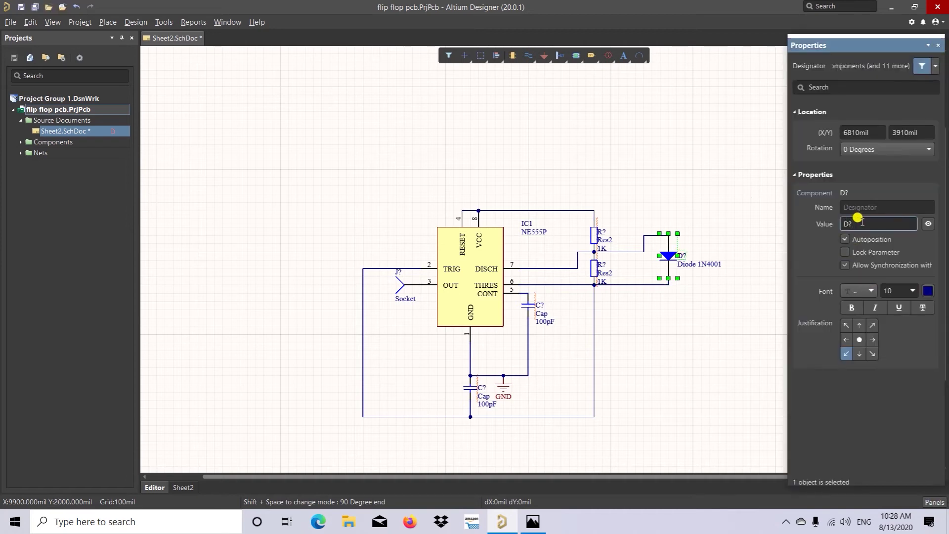
Set the designators of the upper and lower resistors to R1 and R2
left_click(596, 235)
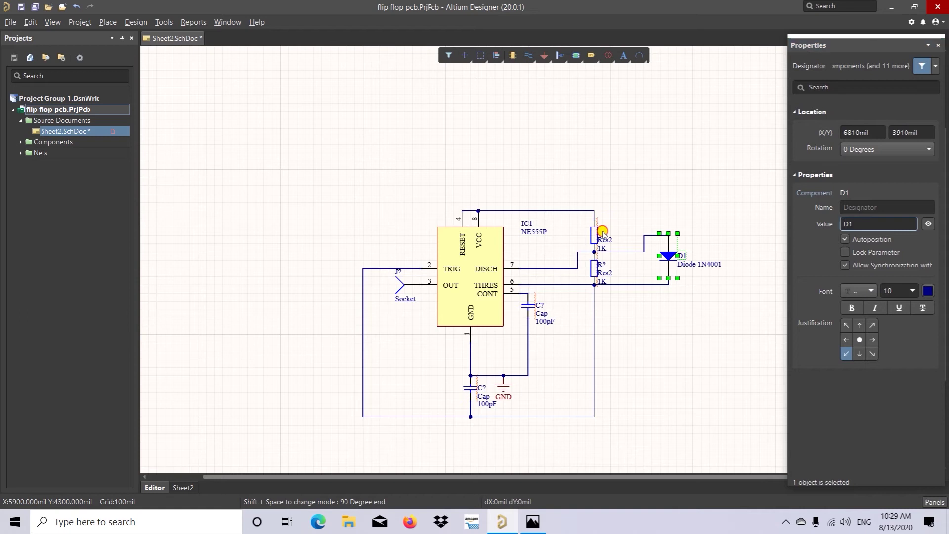
left_click(861, 222)
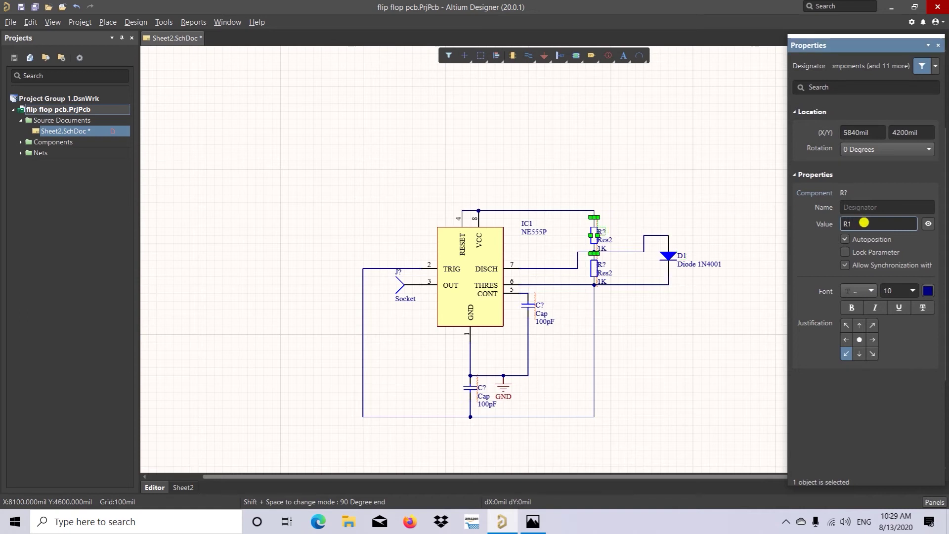
left_click(630, 269)
left_click(596, 267)
left_click(856, 220)
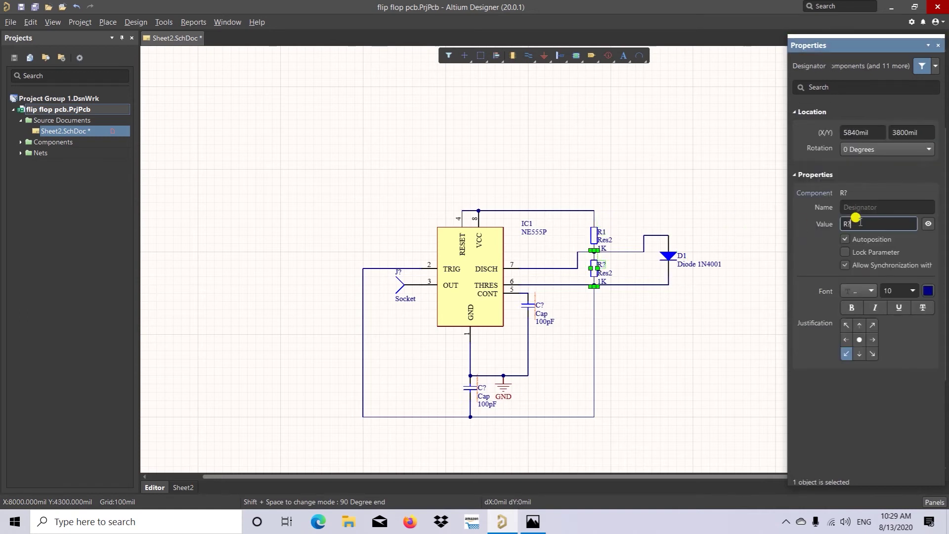
Set the designator of the pin 5 capacitor to C1 and that of the lower capacitor to C2
left_click(538, 307)
left_click(851, 217)
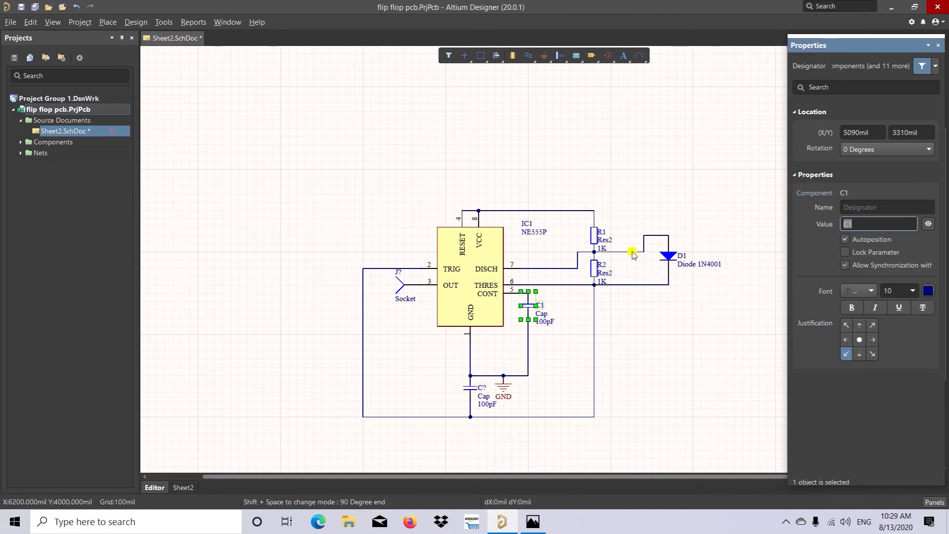
left_click(492, 402)
left_click(868, 221)
key("BackSpace")
type("2")
key("Return")
Set the socket's designator to J1
left_click(405, 275)
left_click(849, 223)
left_click(636, 329)
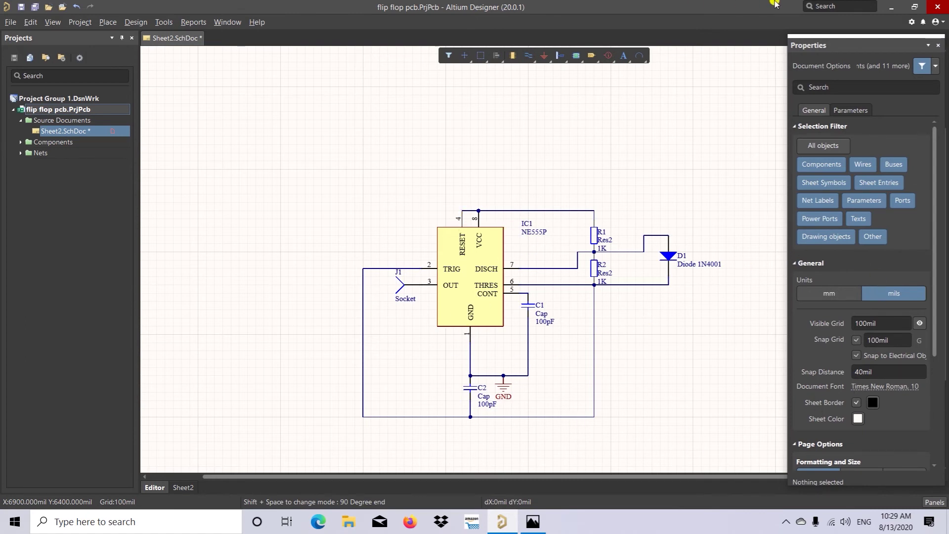
Close the object properties and save the schematic Sheet2.SchDoc
left_click(939, 45)
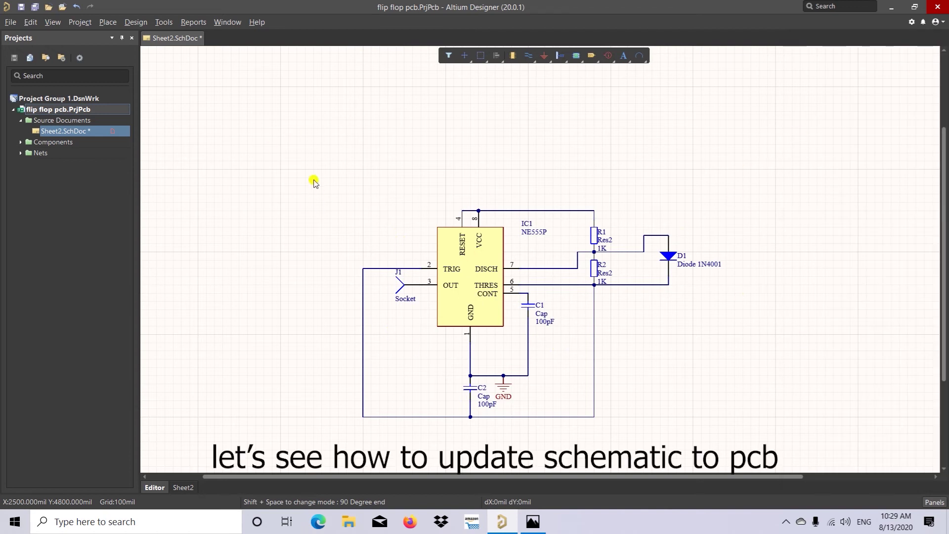
right_click(81, 136)
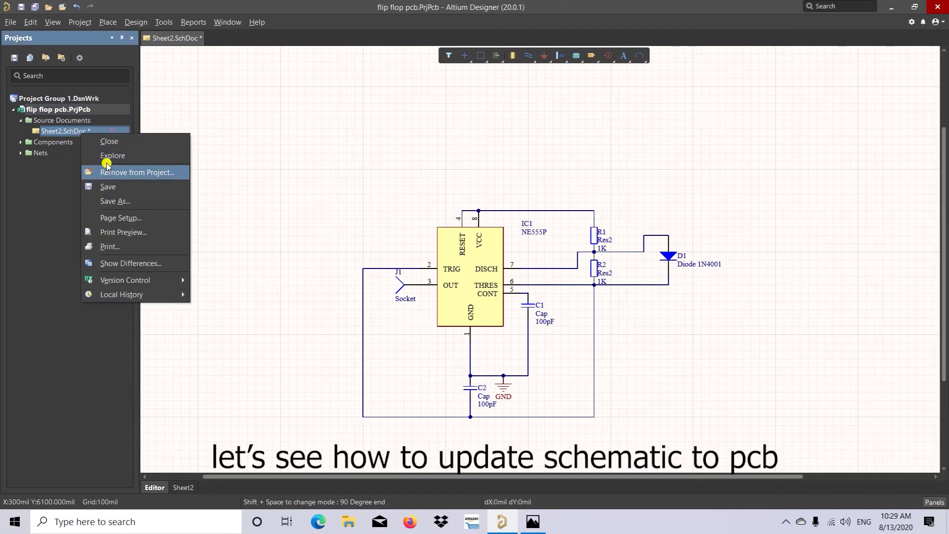
left_click(109, 190)
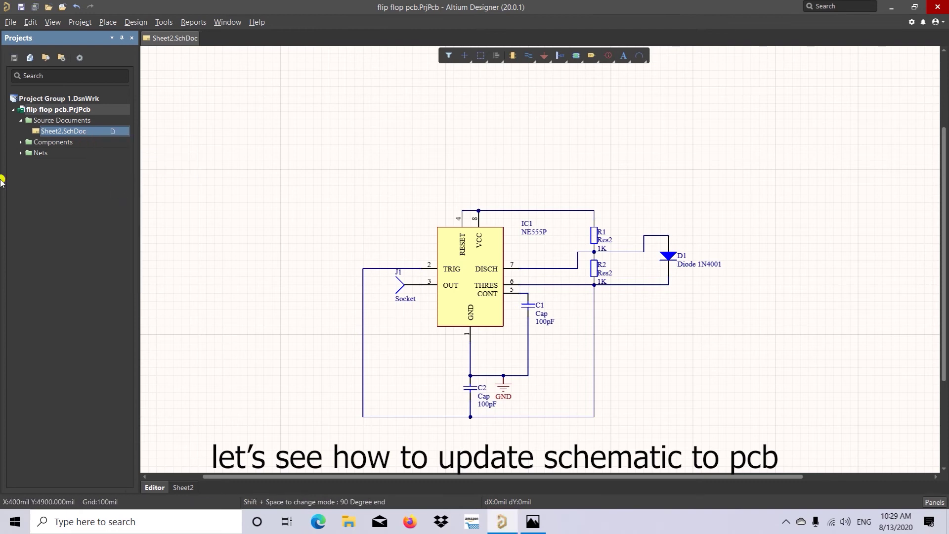
Add a new PCB document to the flip flop pcb project
left_click(11, 22)
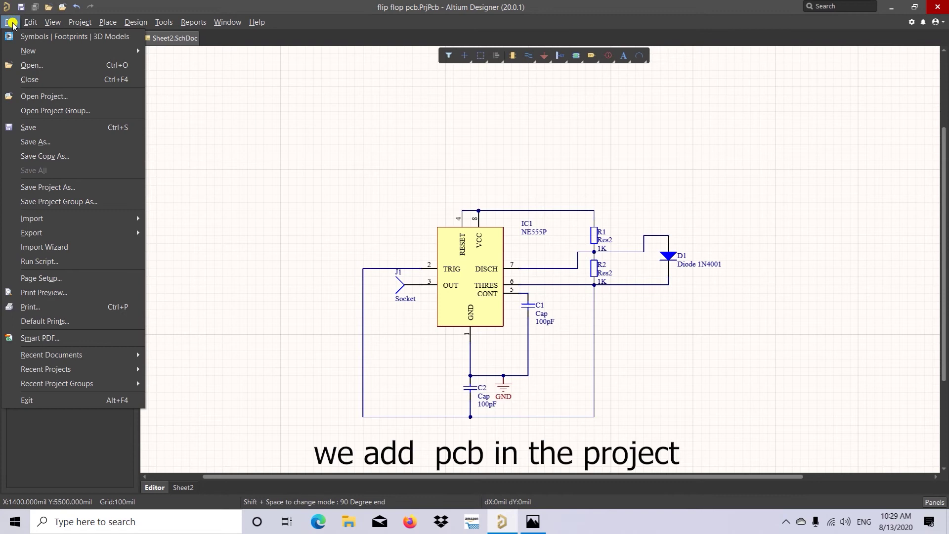
left_click(84, 134)
right_click(69, 110)
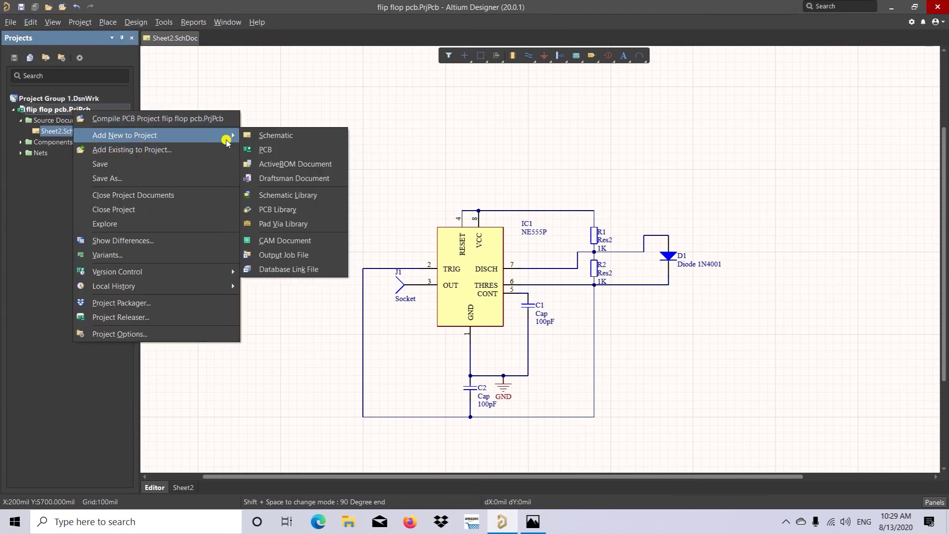
left_click(242, 150)
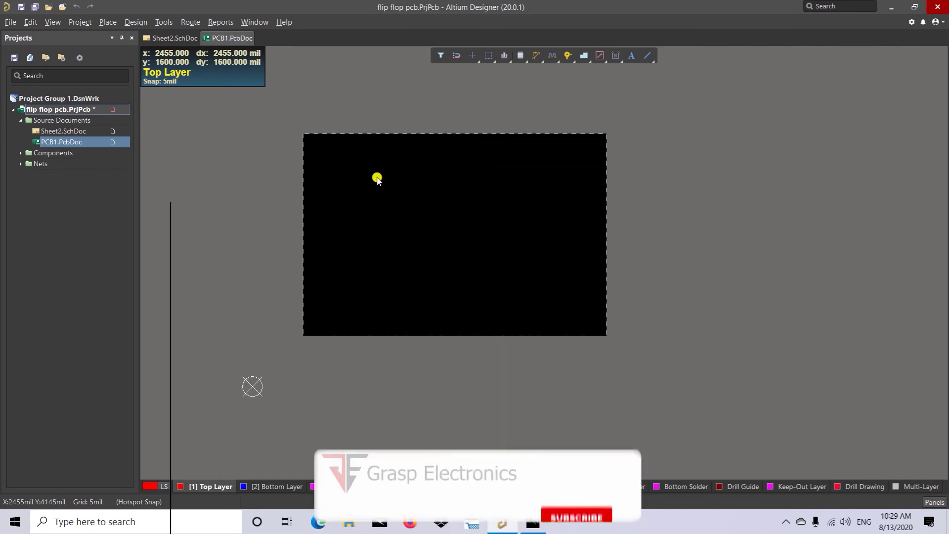
Save the project, naming the new PCB document PCB14 in the flip flop pcb folder
right_click(120, 110)
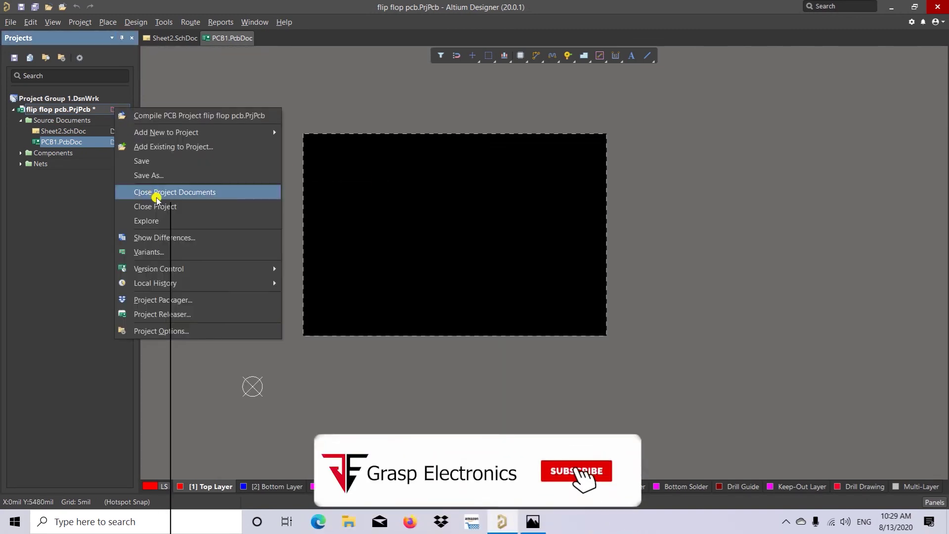
left_click(163, 159)
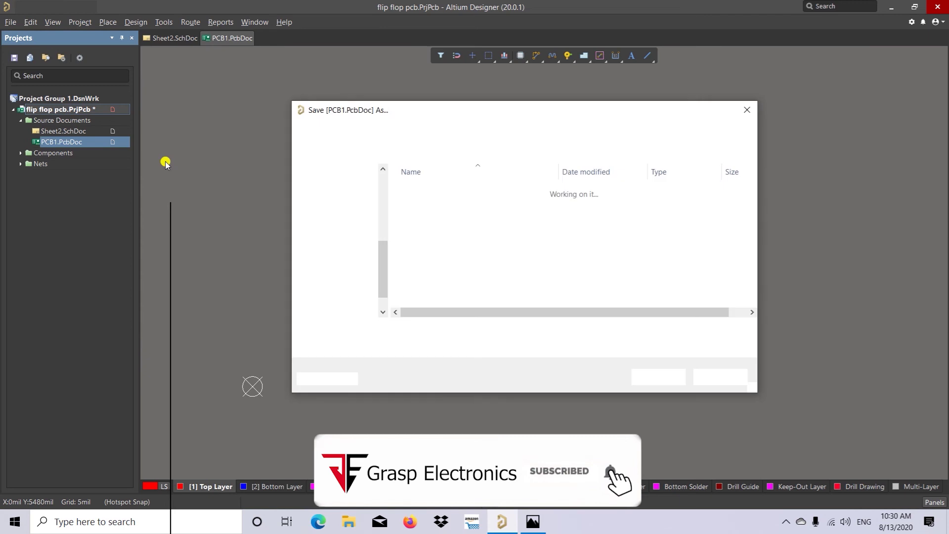
left_click(450, 345)
left_click(448, 332)
left_click(450, 333)
left_click(450, 333)
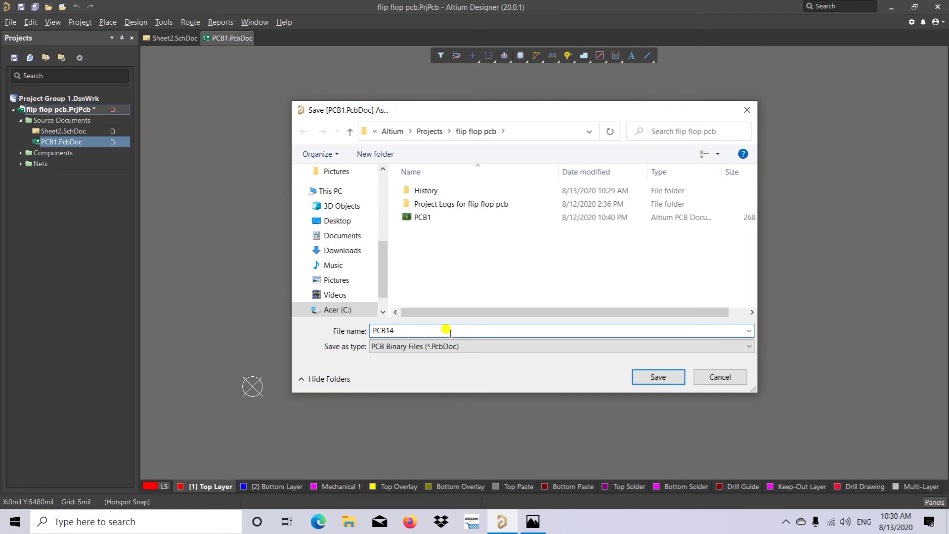
key("Return")
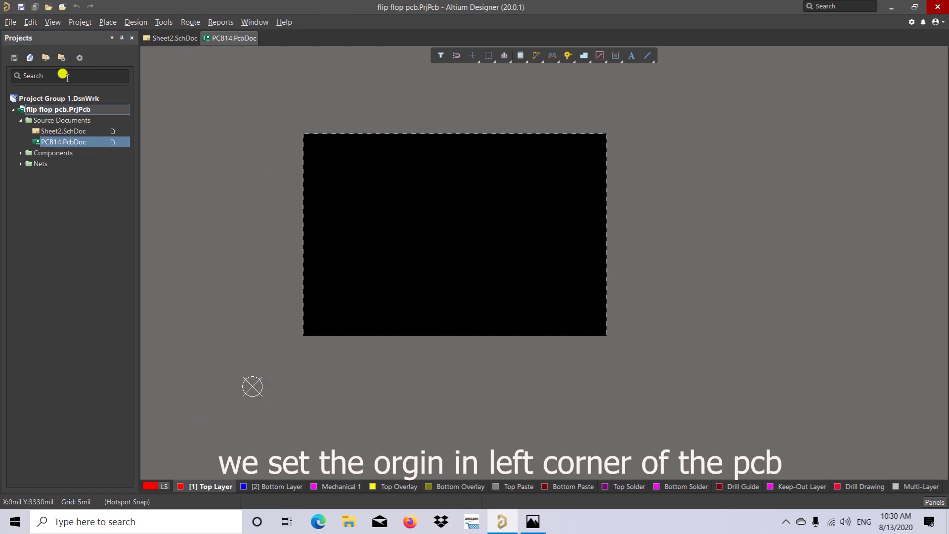
Set the PCB's relative origin at the lower-left corner of the board outline
left_click(30, 22)
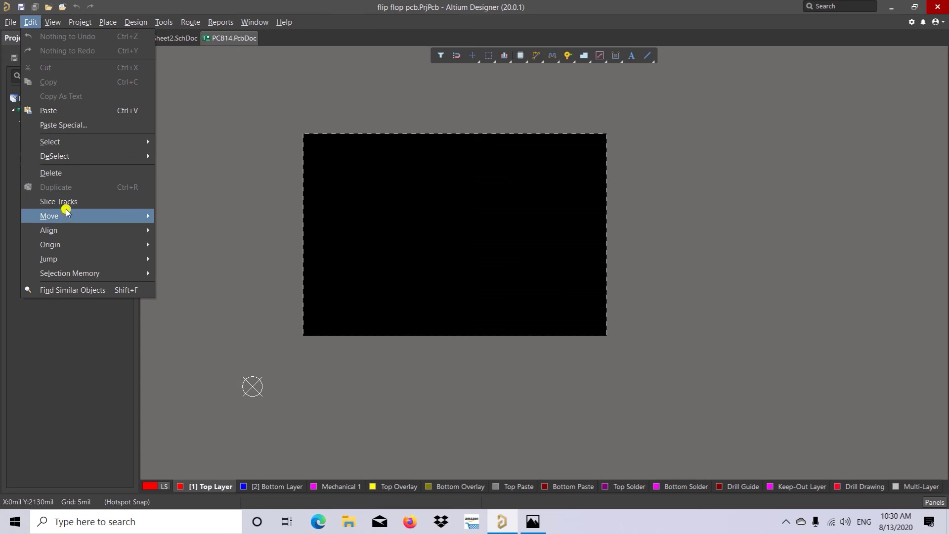
mouse_move(73, 243)
left_click(161, 244)
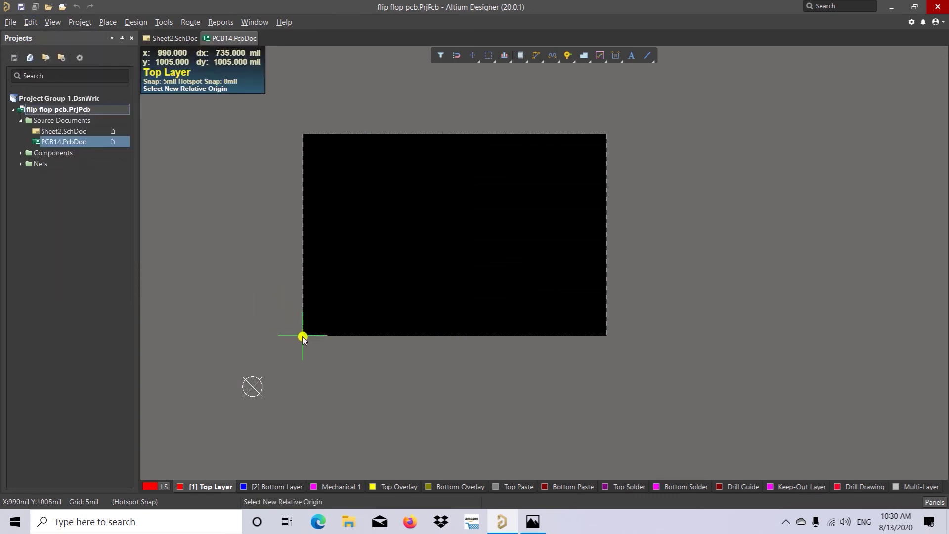
scroll(304, 337, "up", 2, "ctrl")
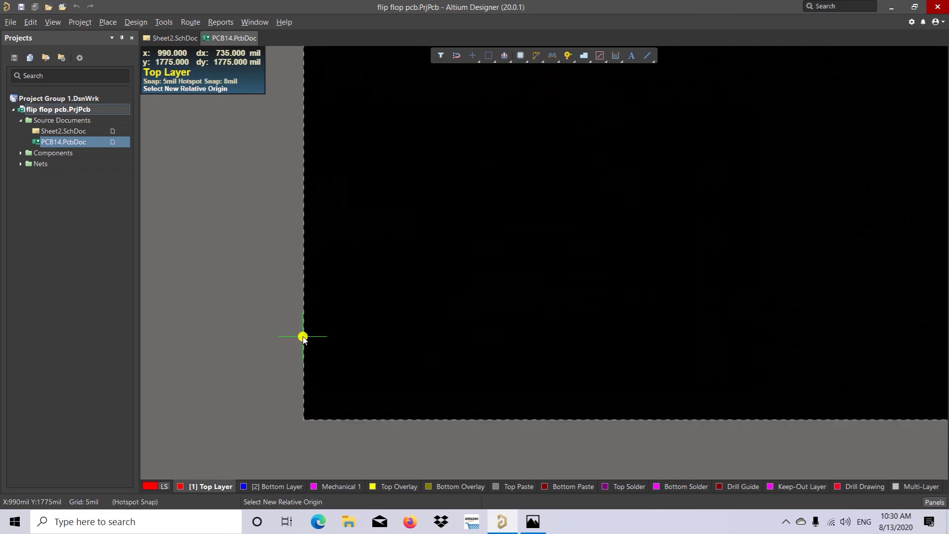
scroll(303, 338, "up", 1, "ctrl")
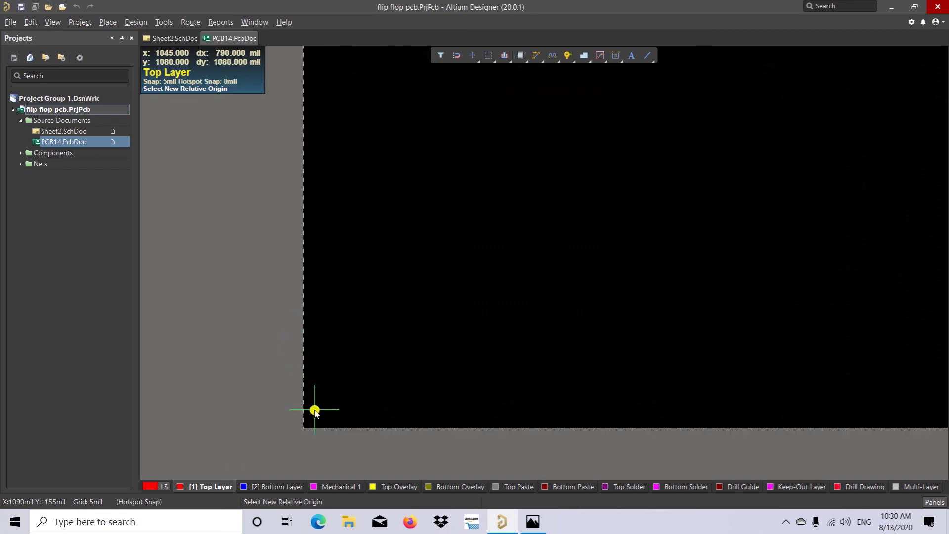
left_click(304, 428)
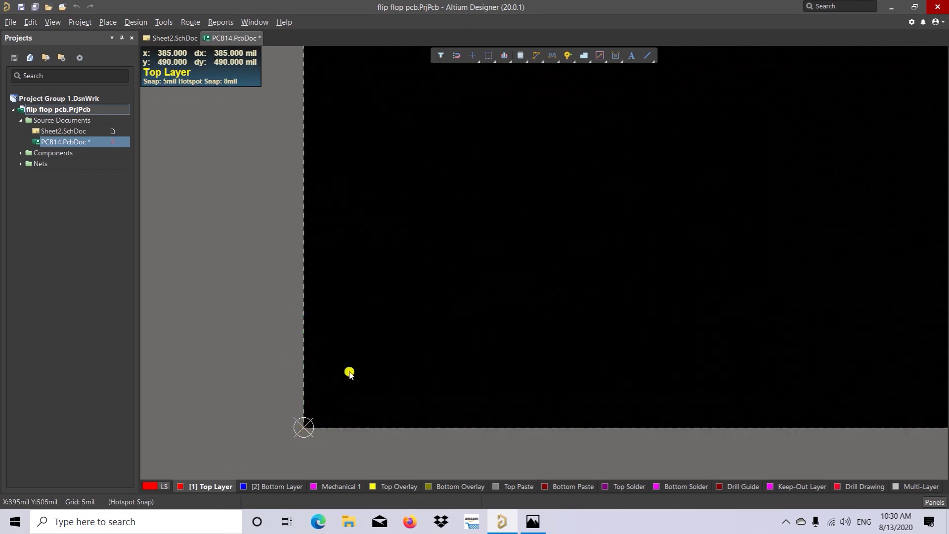
key("ctrl+Page_Down")
scroll(359, 355, "down", 2, "ctrl")
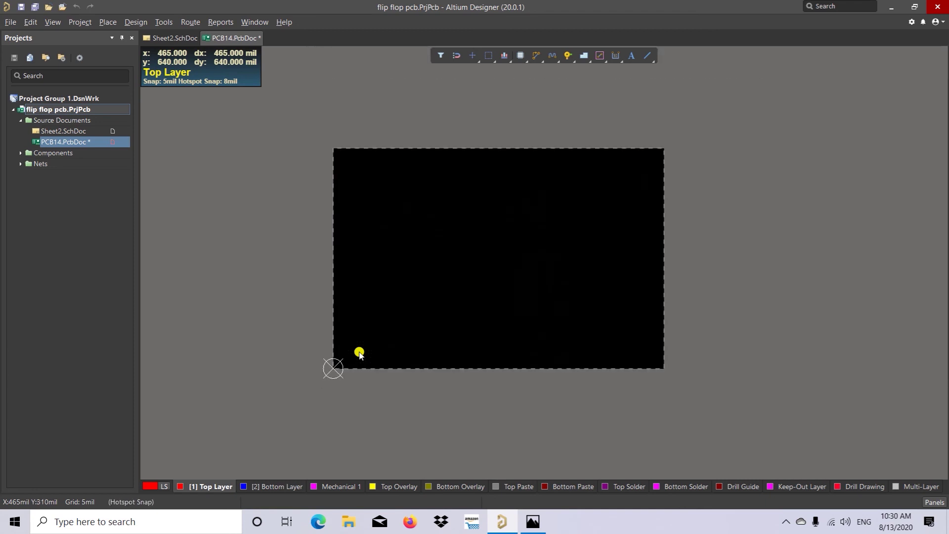
scroll(360, 354, "down", 1, "ctrl")
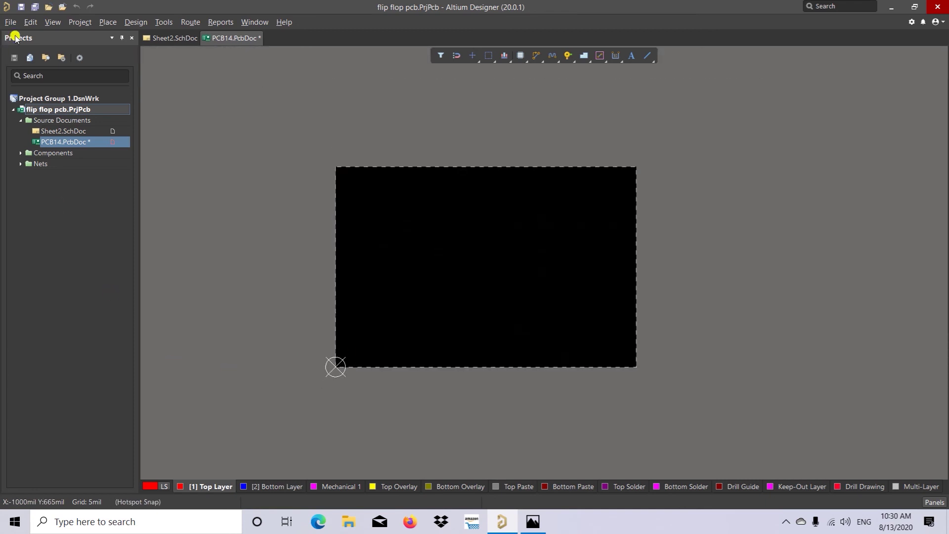
Save the PCB document PCB14.PcbDoc
left_click(160, 38)
left_click(100, 142)
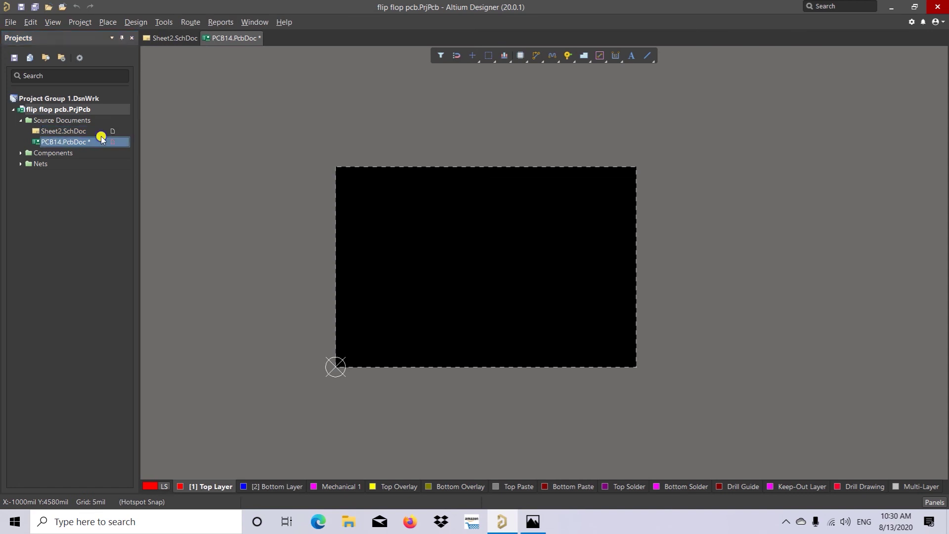
right_click(101, 136)
left_click(128, 189)
left_click(96, 142)
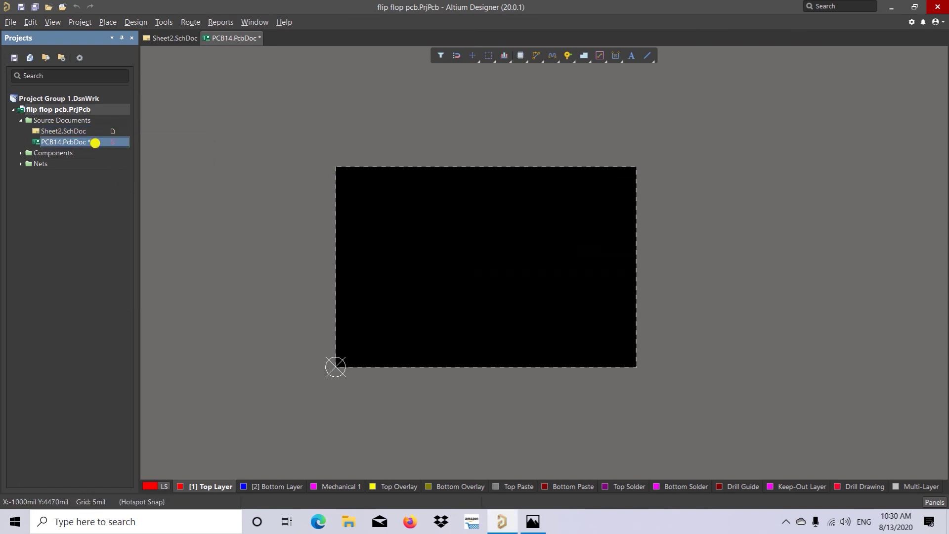
right_click(96, 144)
left_click(124, 197)
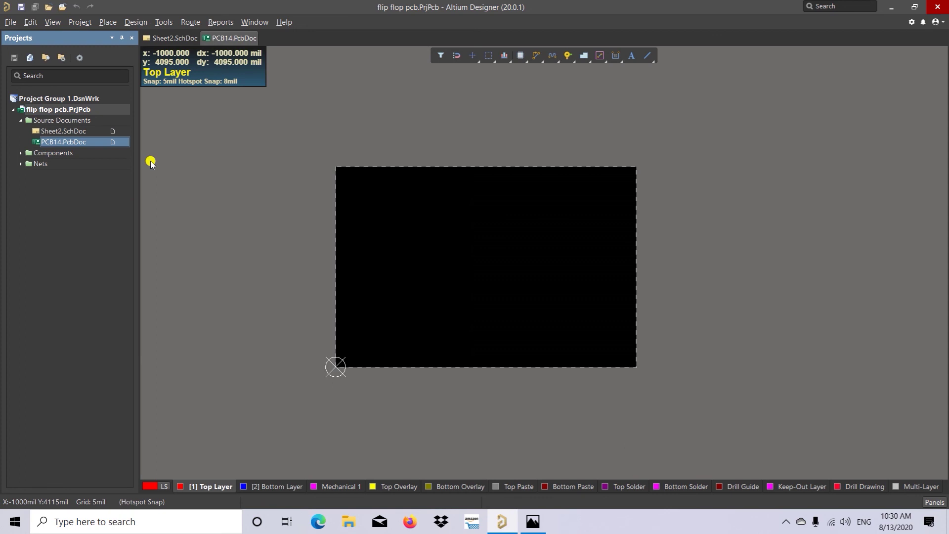
Update PCB14.PcbDoc from the Sheet2.SchDoc schematic, validating and executing all the engineering changes
left_click(69, 131)
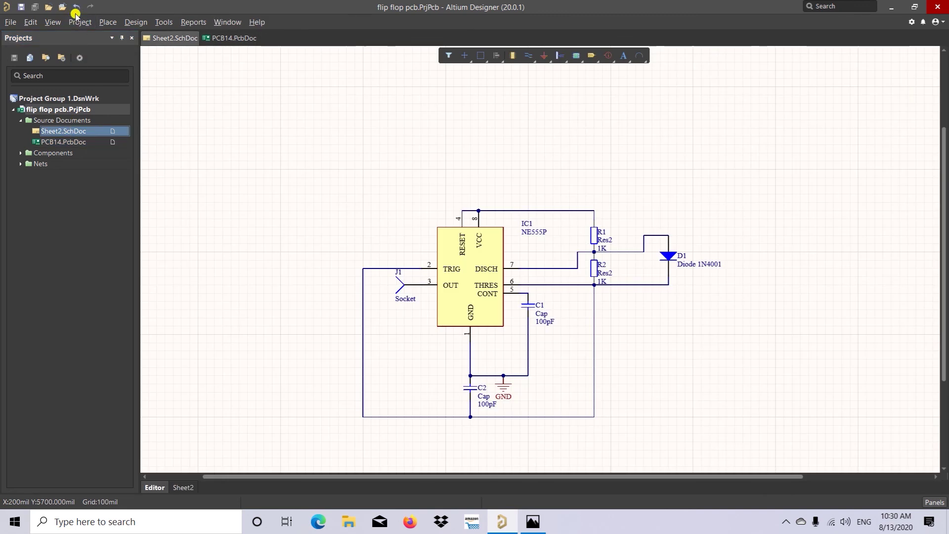
left_click(135, 23)
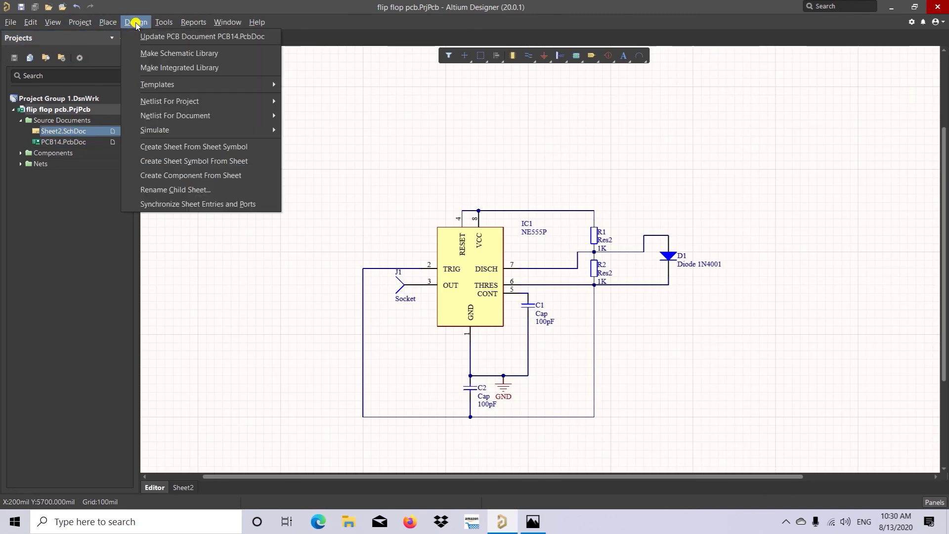
left_click(155, 37)
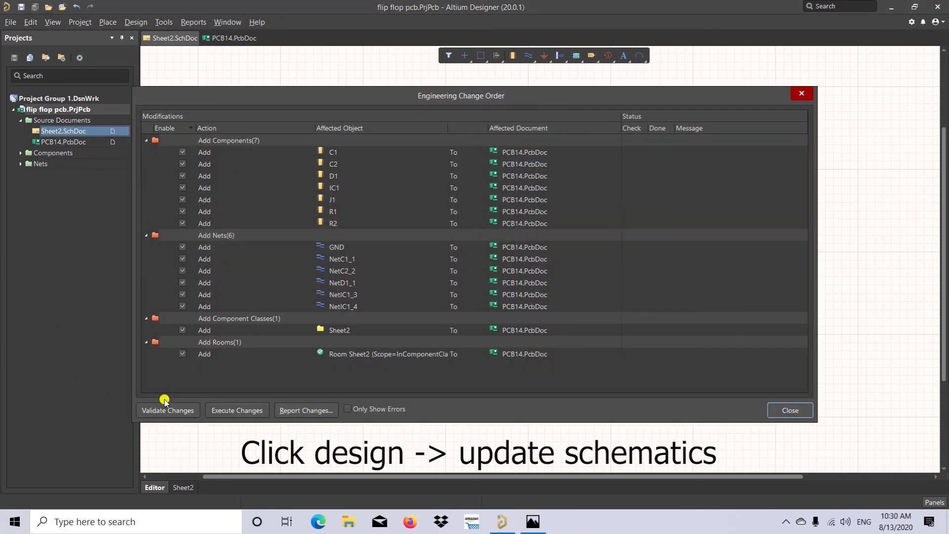
left_click(165, 402)
left_click(235, 410)
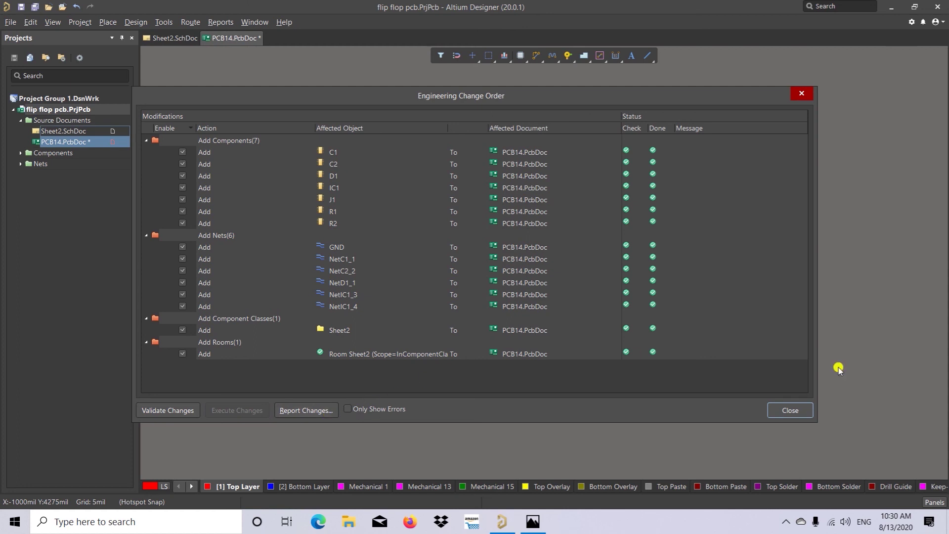
left_click(791, 411)
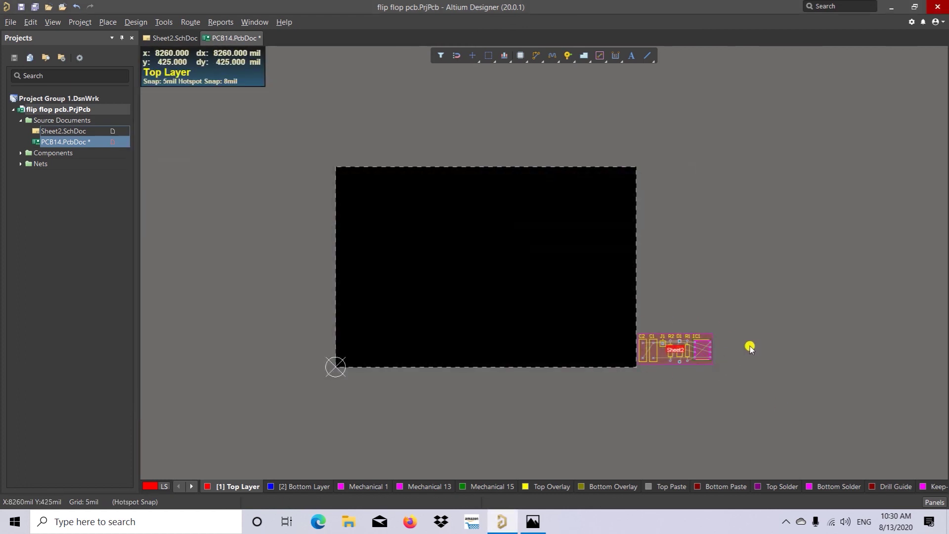
right_click(84, 142)
key("Escape")
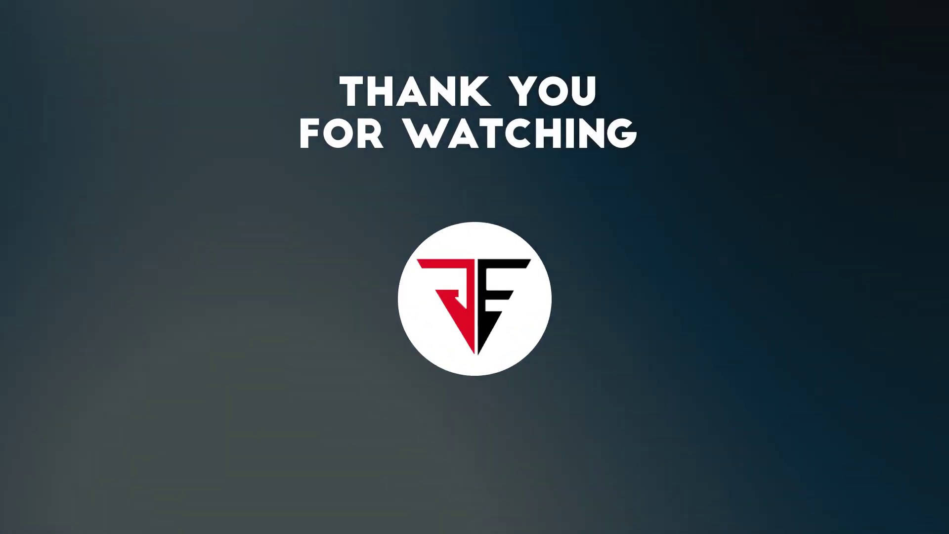